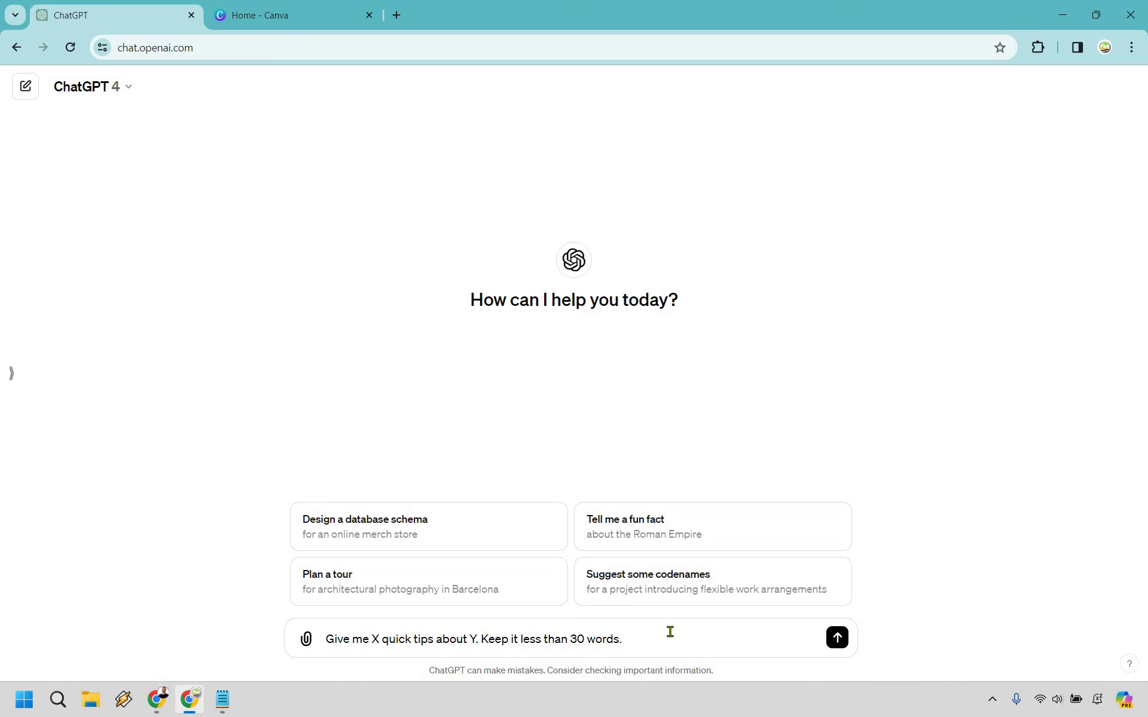
Step: Ask ChatGPT for 25 short affiliate marketing tips by filling 25 and 'affiliate marketing' into the prompt
double_click(375, 638)
text(25)
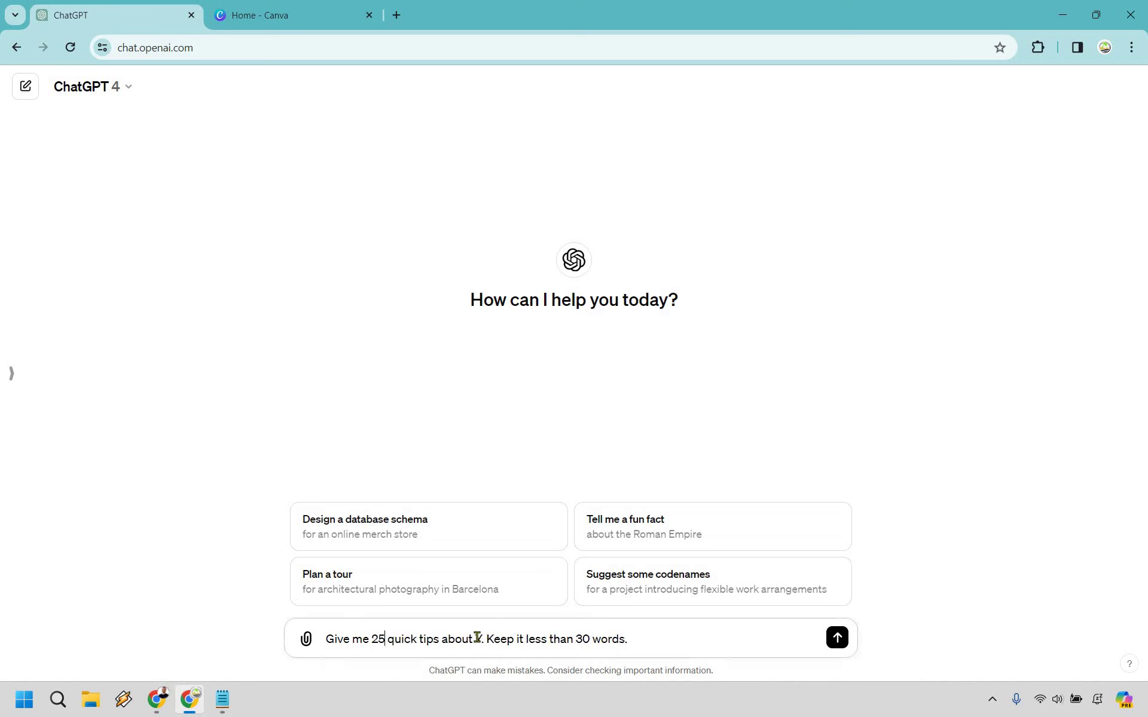
double_click(478, 638)
text(affiliate marketing)
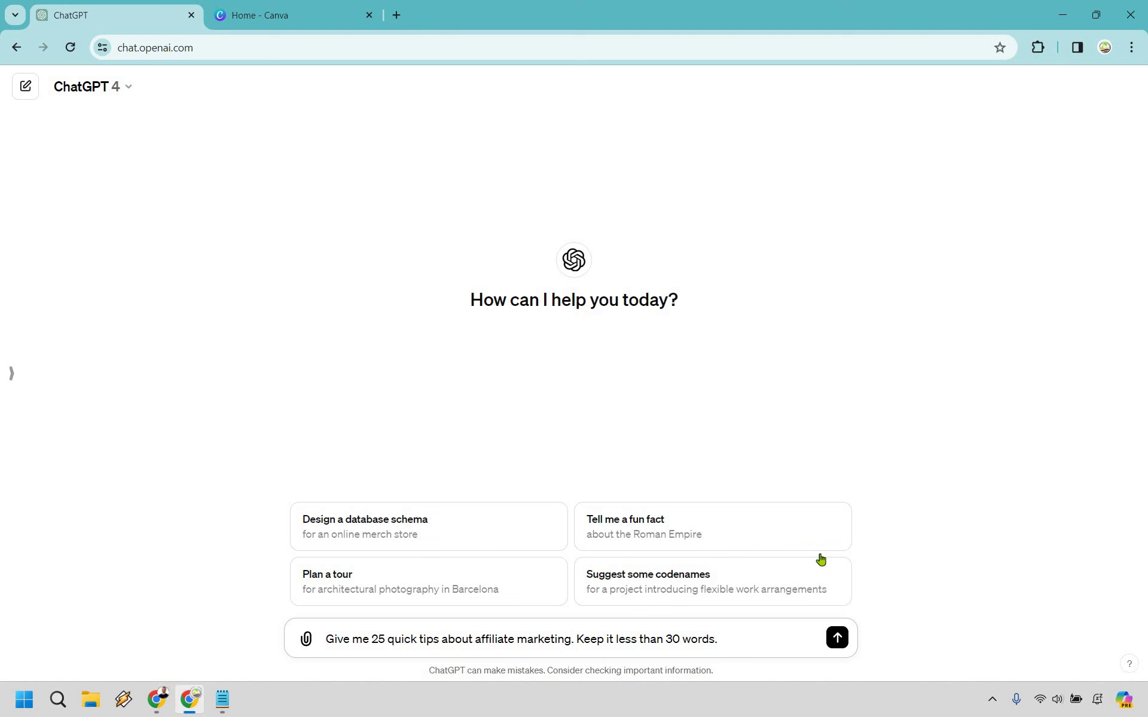
key(Return)
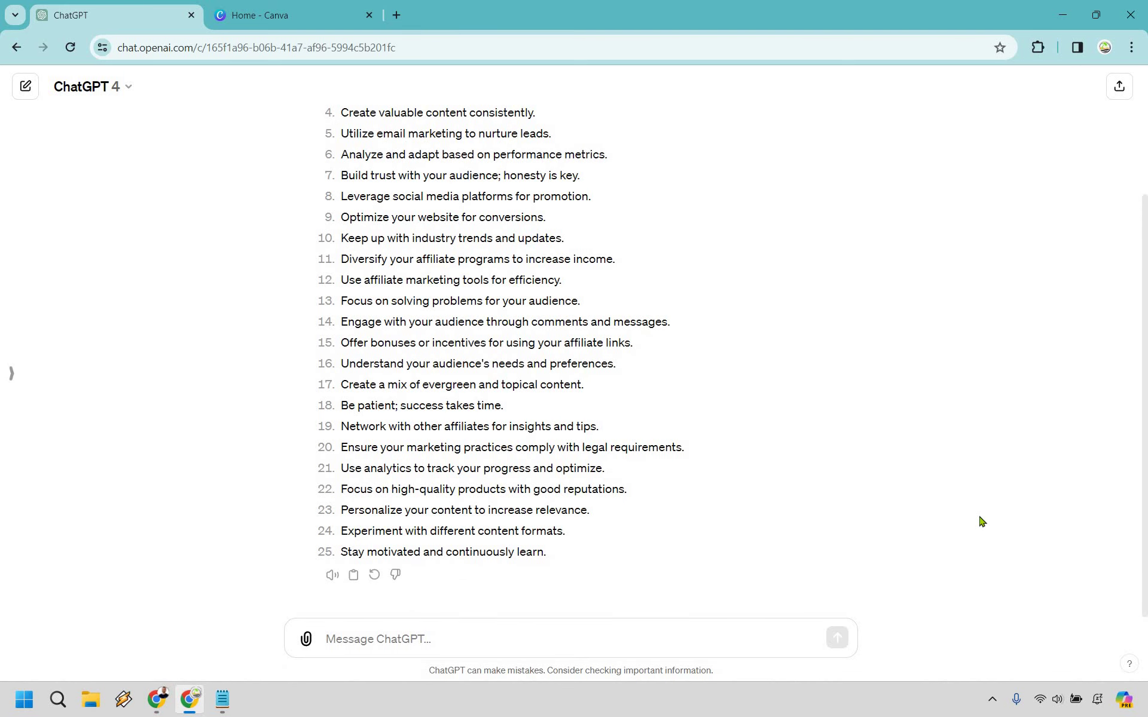
Step: In Canva, open the Mobile Video template results and browse the 18,748 templates
click(281, 14)
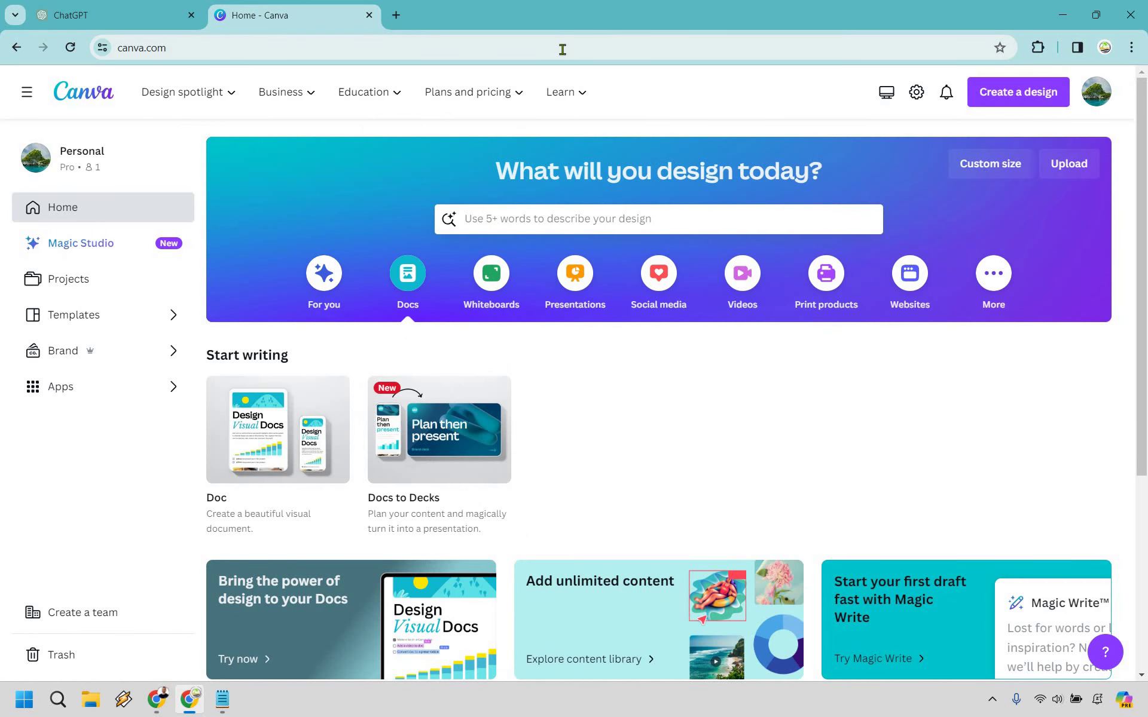
click(550, 100)
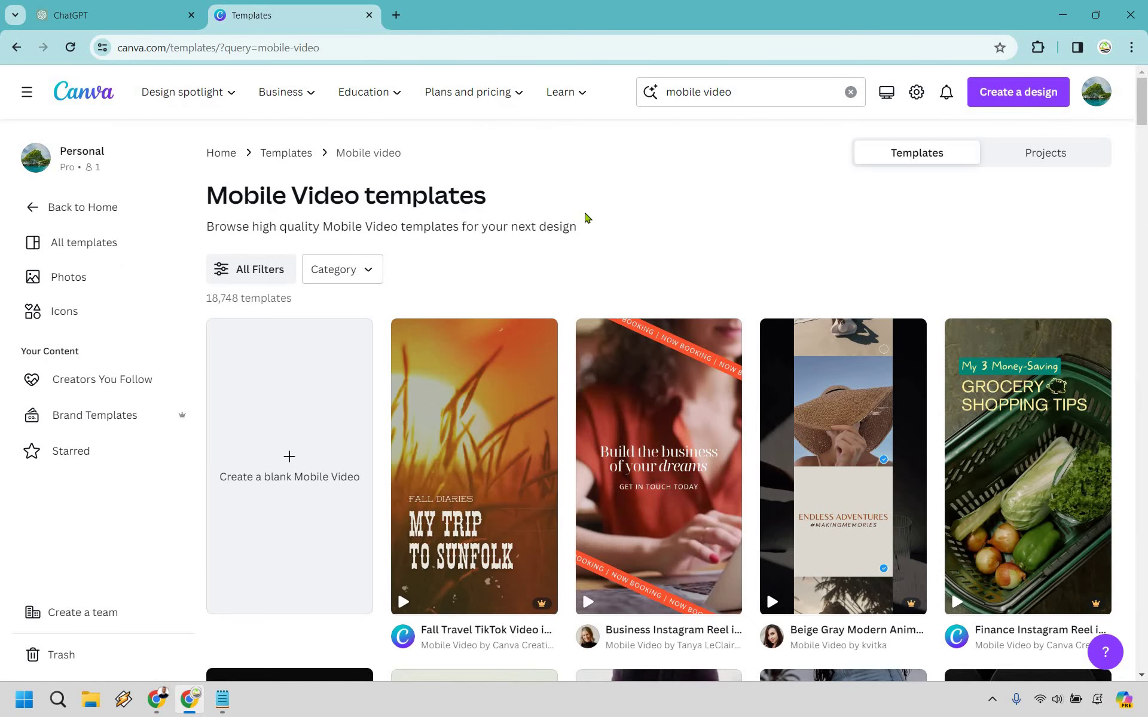
scroll(589, 228, down, 13)
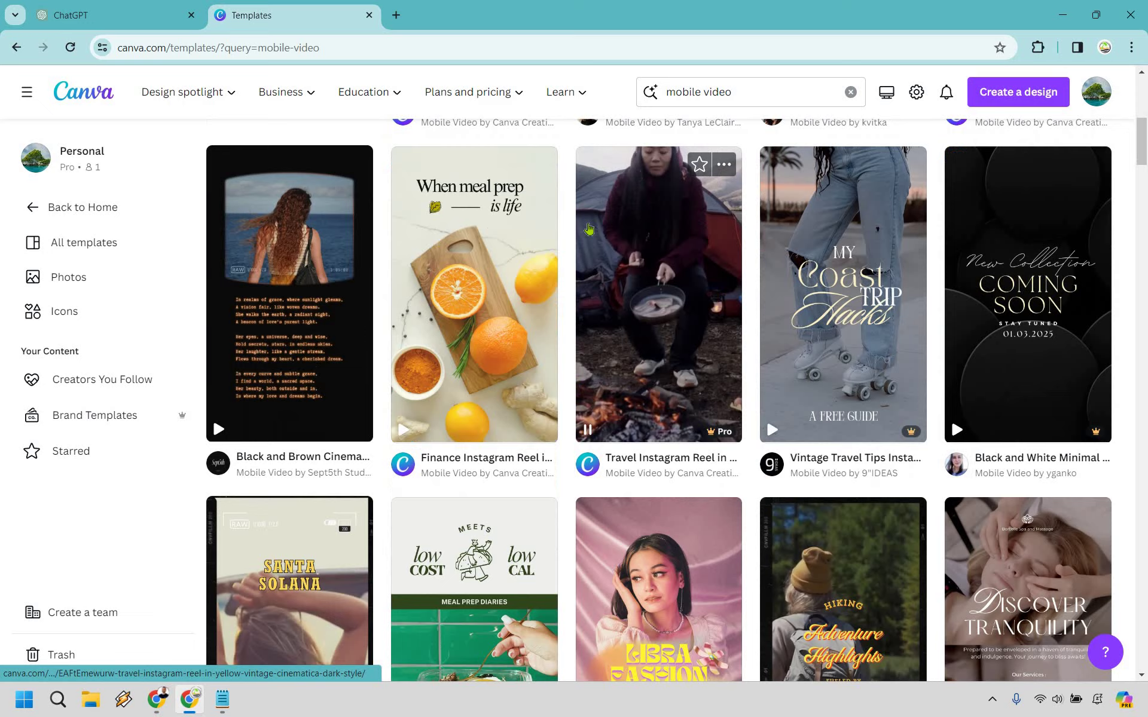
scroll(589, 229, down, 9)
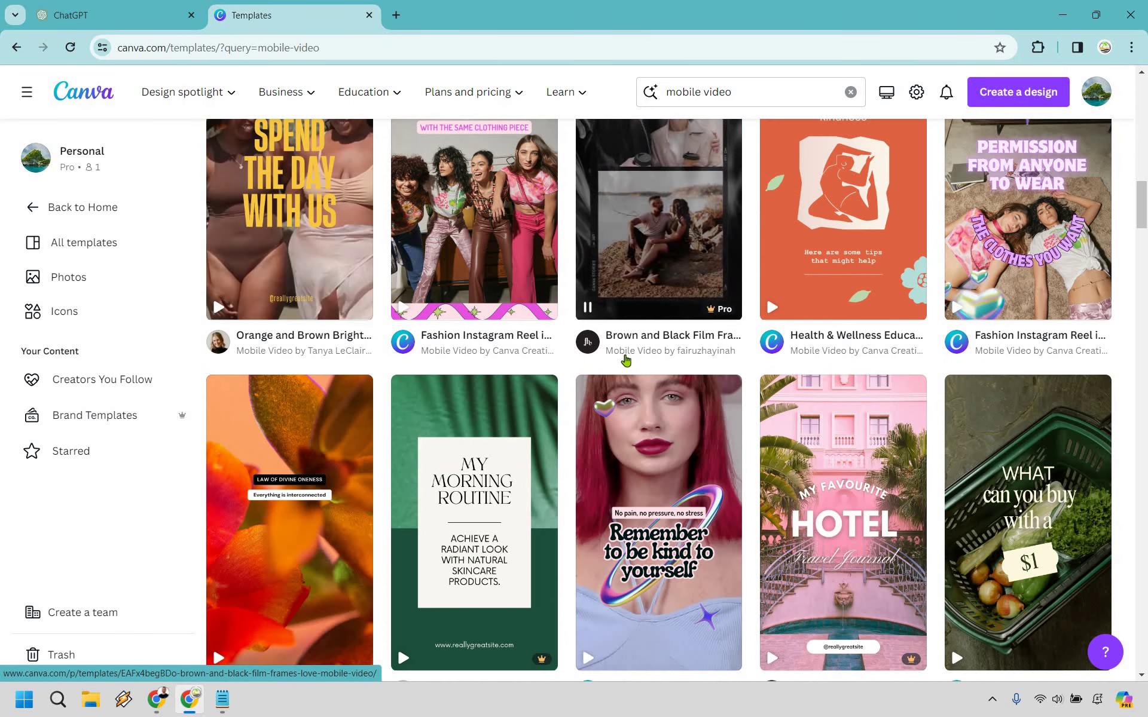
scroll(626, 360, up, 20)
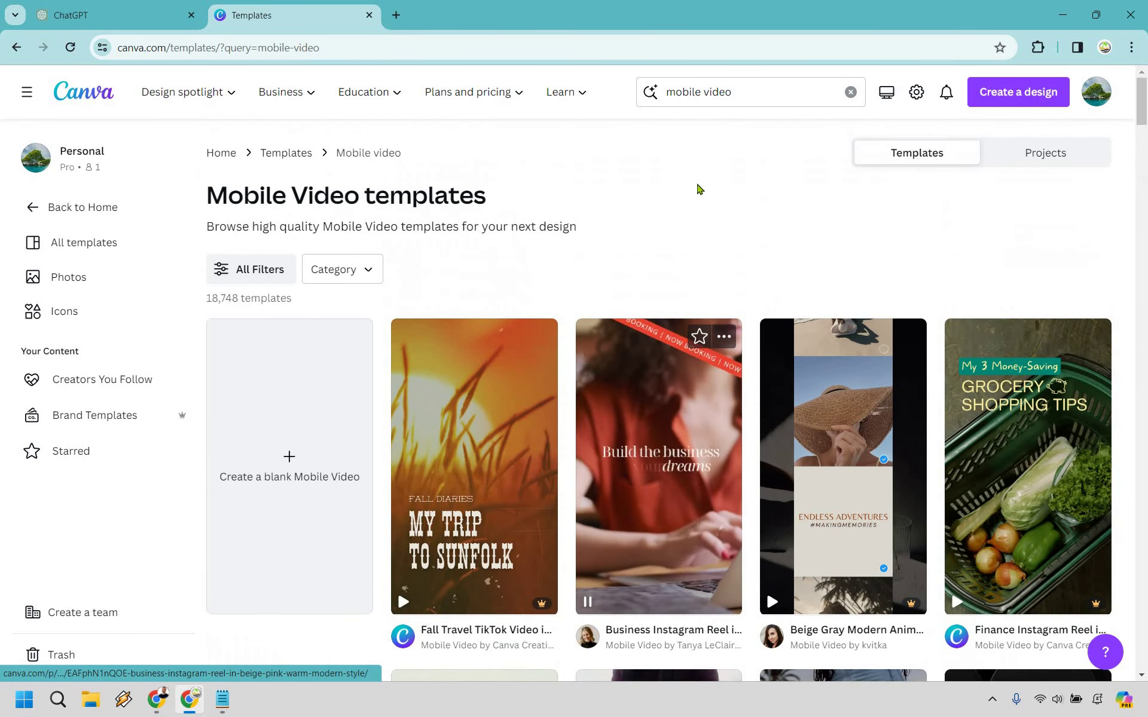
Step: Search templates for 'mobile fact' and browse the results
double_click(717, 91)
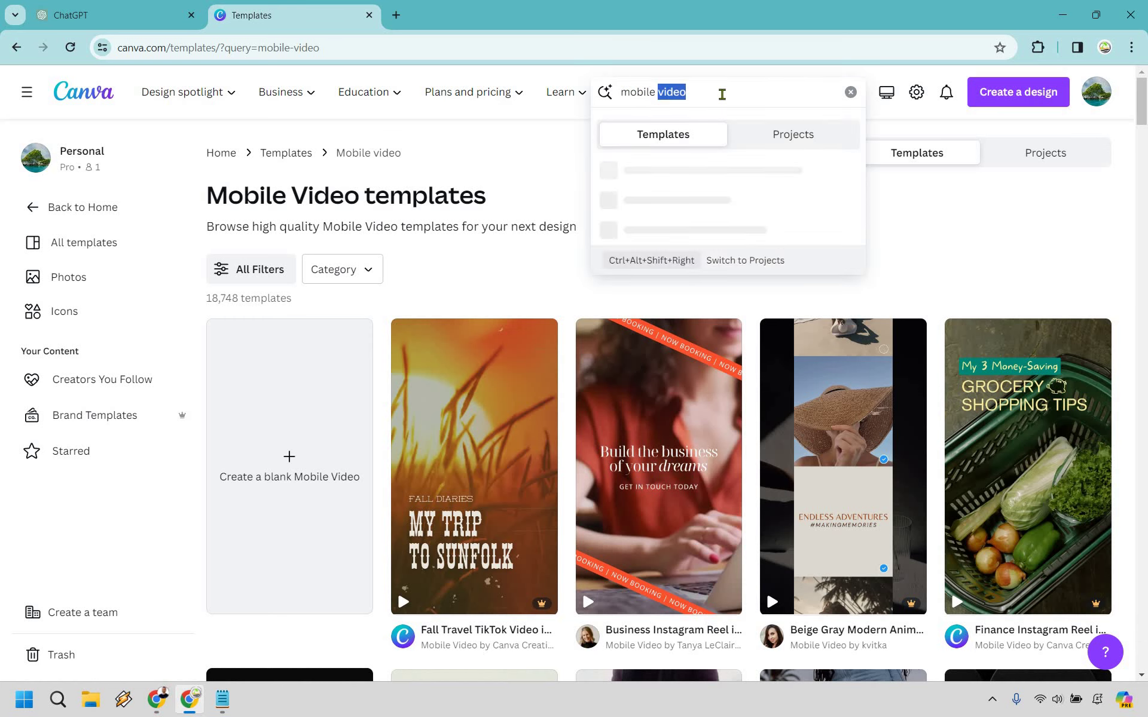
text(fact)
key(Return)
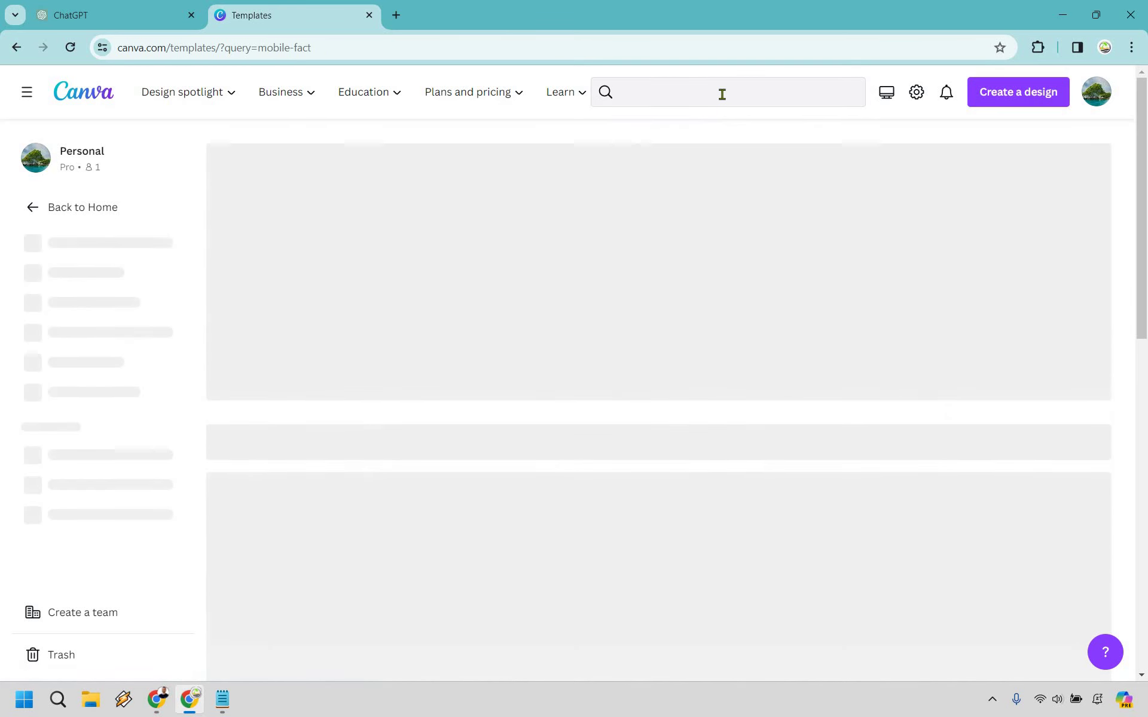
scroll(729, 215, down, 10)
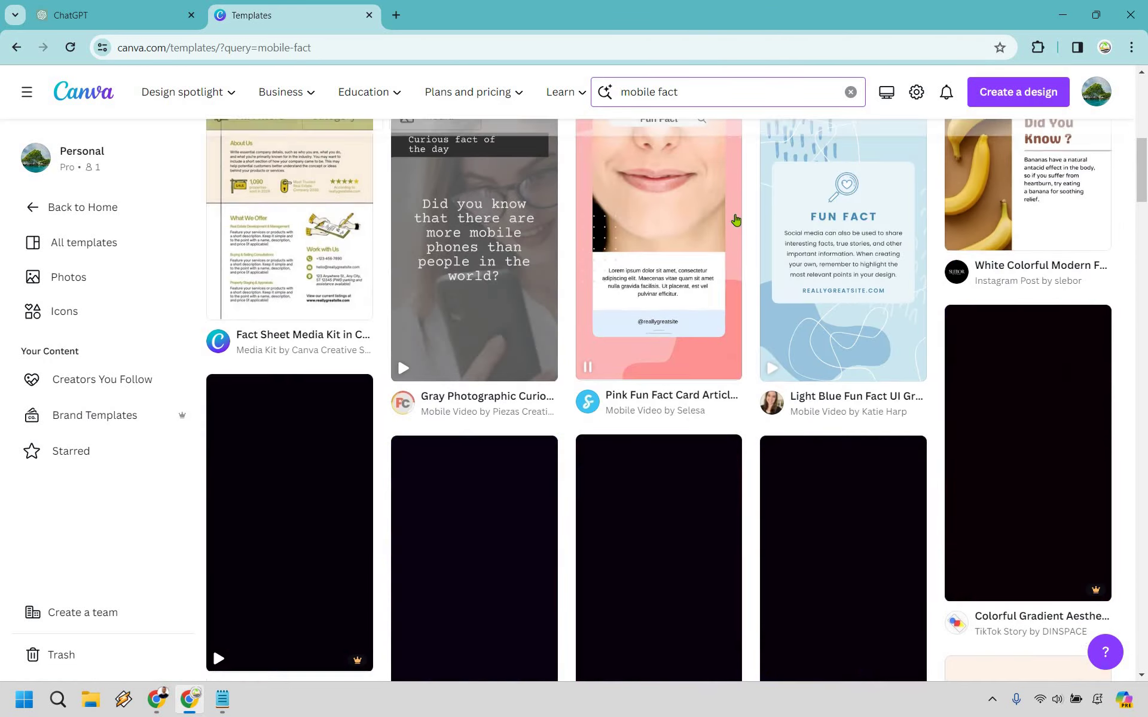
scroll(678, 357, up, 5)
scroll(681, 347, down, 8)
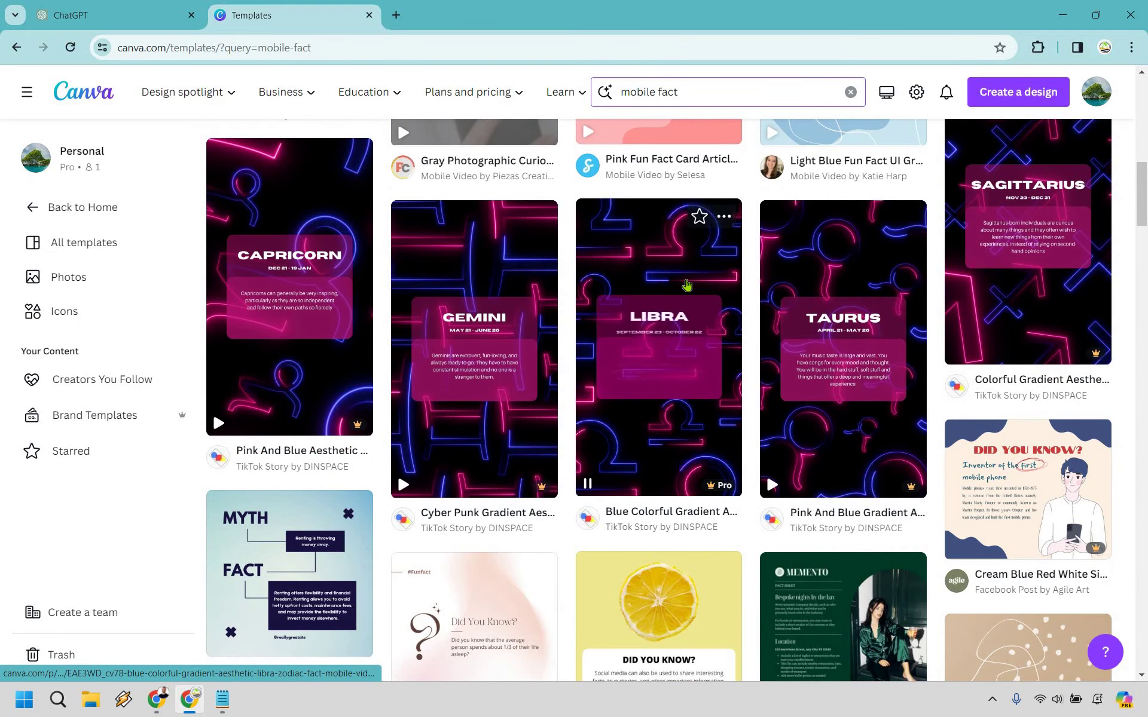
scroll(697, 307, down, 8)
scroll(673, 95, up, 20)
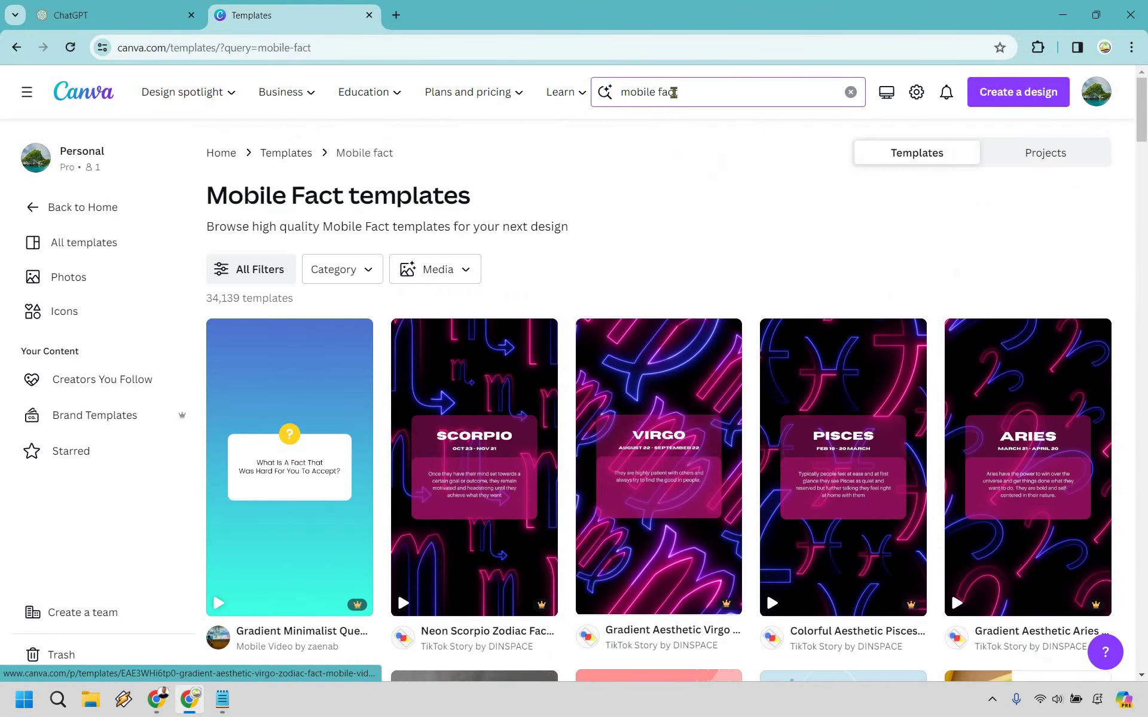
Step: Change the search to 'mobile quotes' and scroll through the quote template results
double_click(673, 92)
text(quotes)
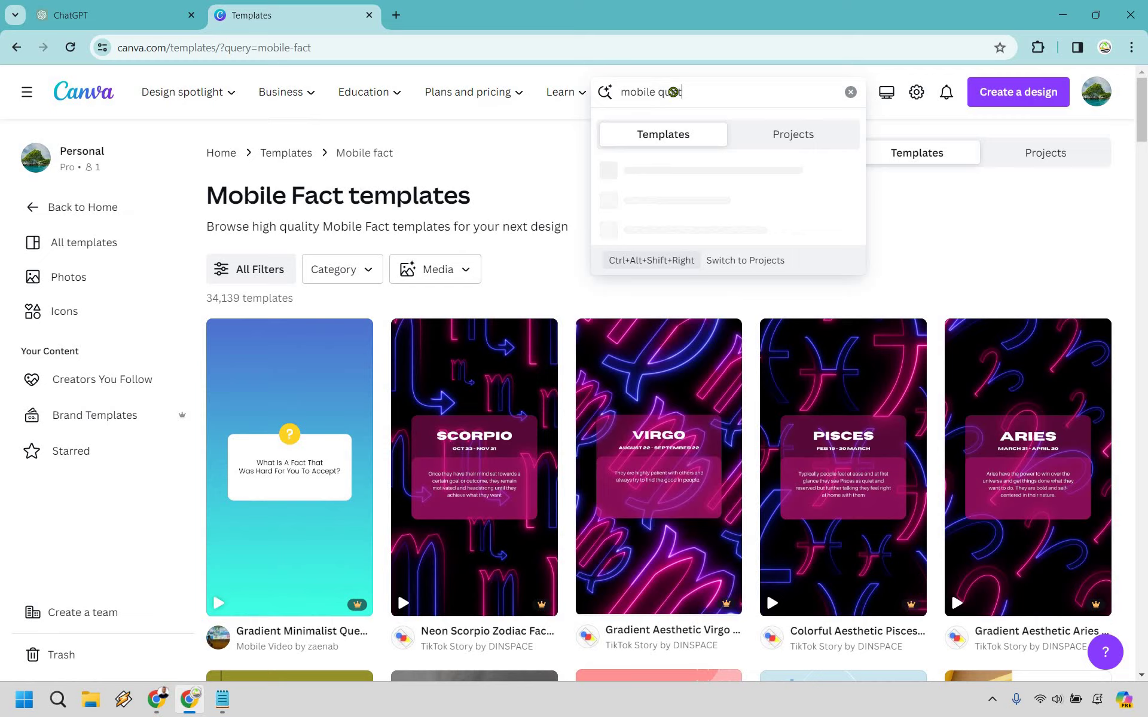
key(Return)
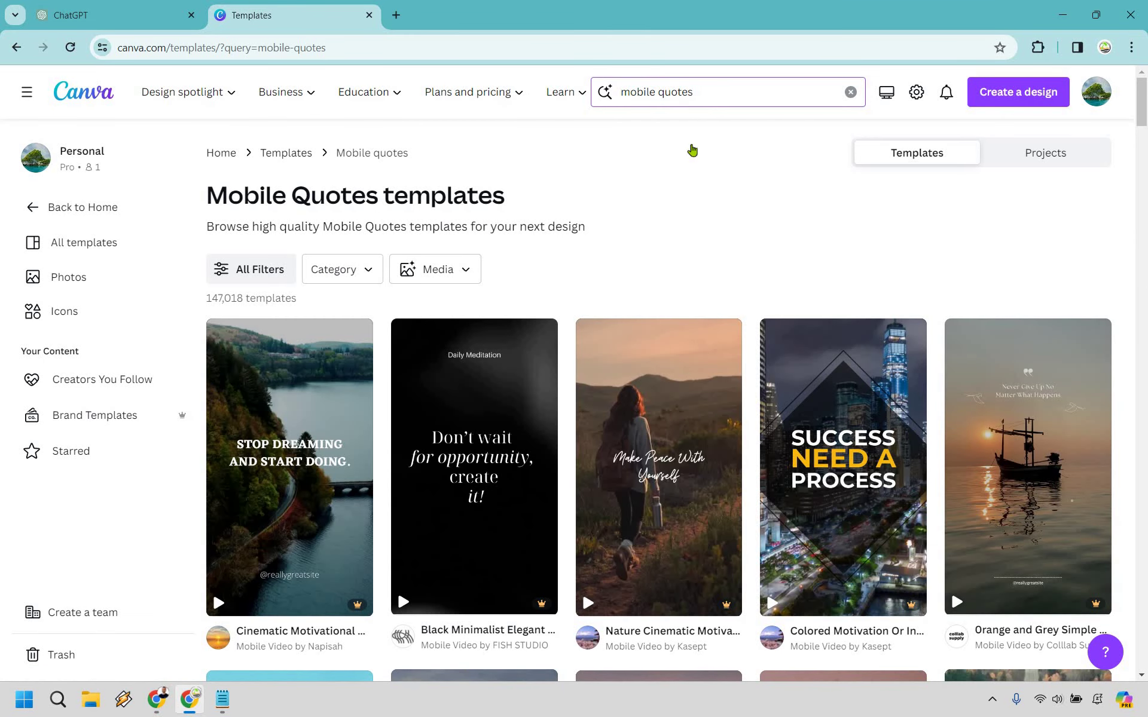
scroll(693, 149, down, 7)
scroll(713, 165, down, 4)
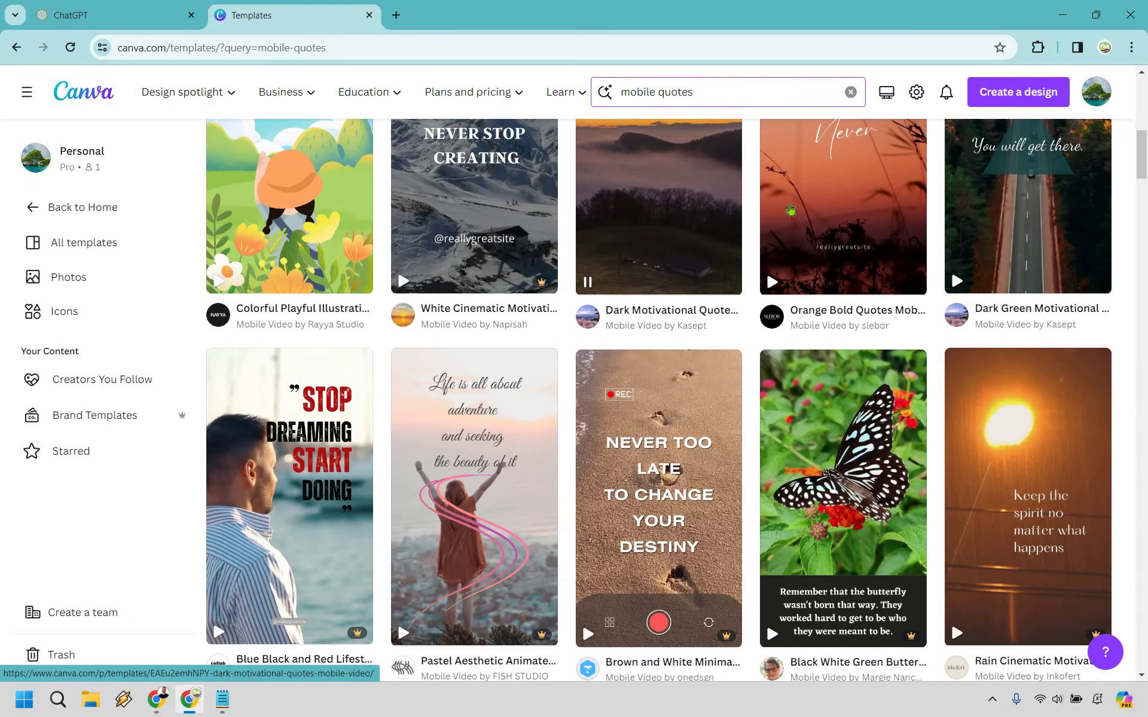
scroll(1115, 251, down, 6)
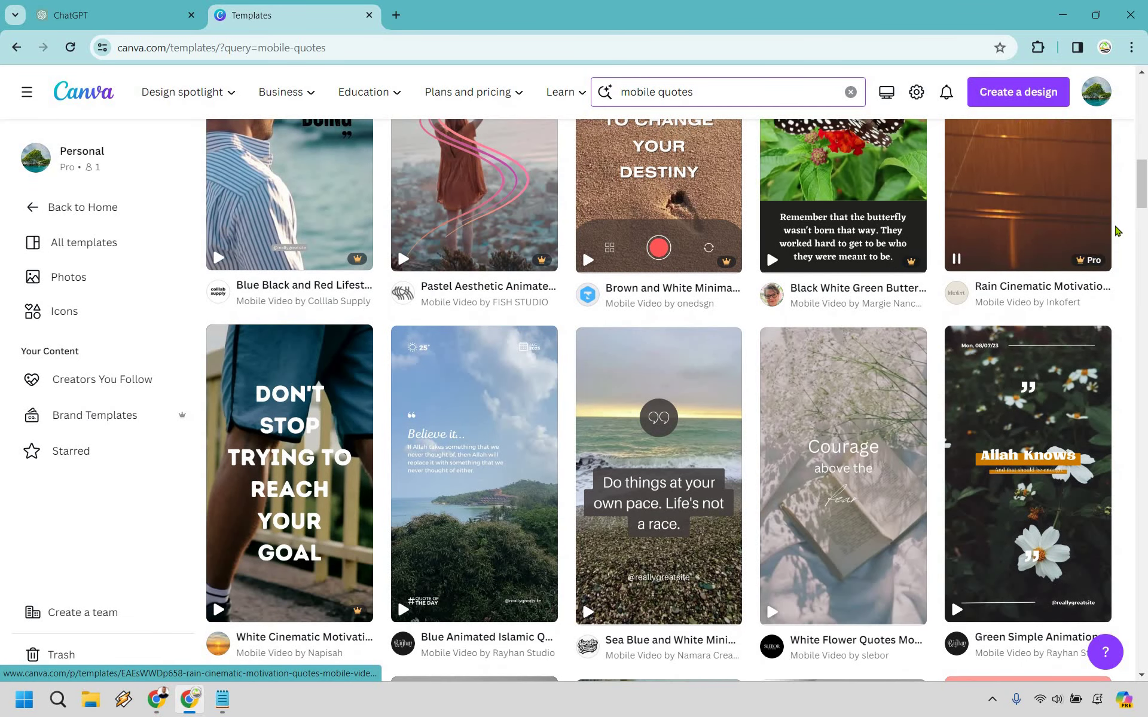
scroll(1116, 230, down, 7)
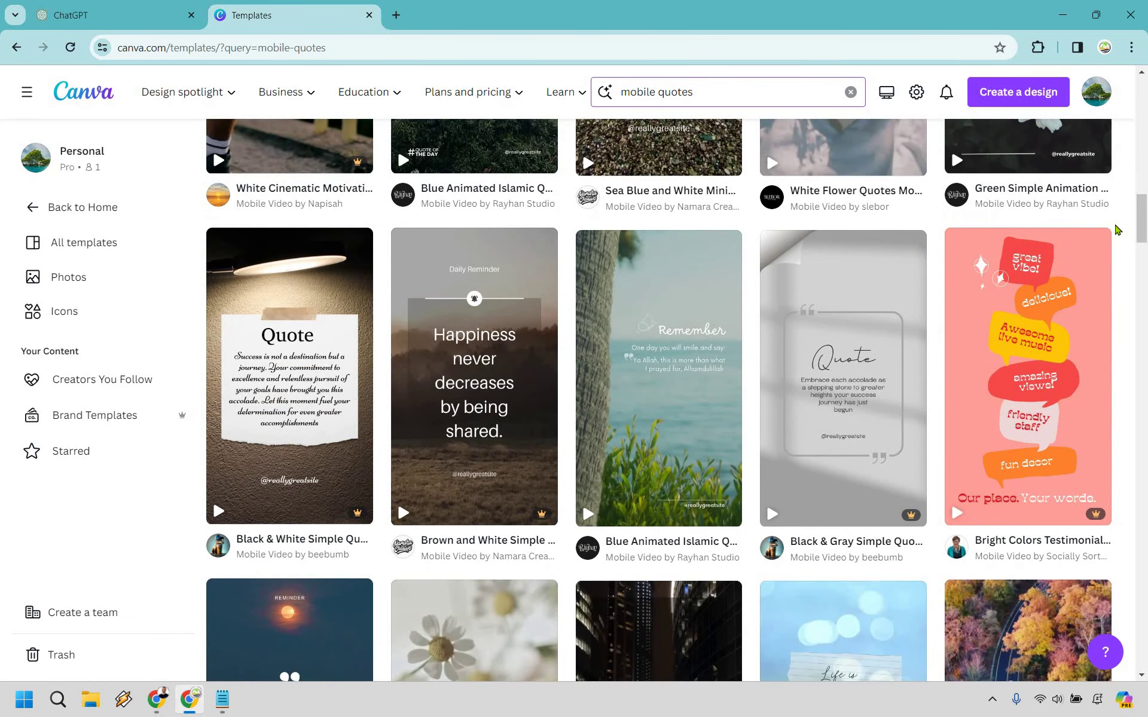
scroll(1116, 230, down, 5)
scroll(1116, 230, down, 5)
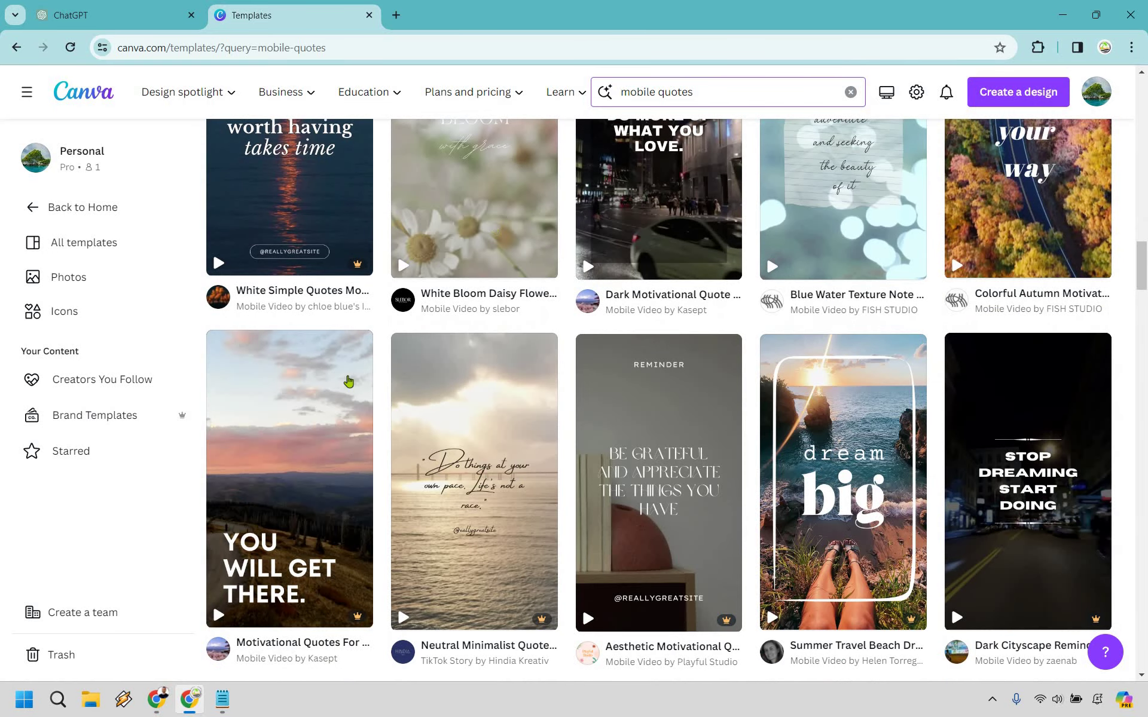
scroll(282, 413, down, 3)
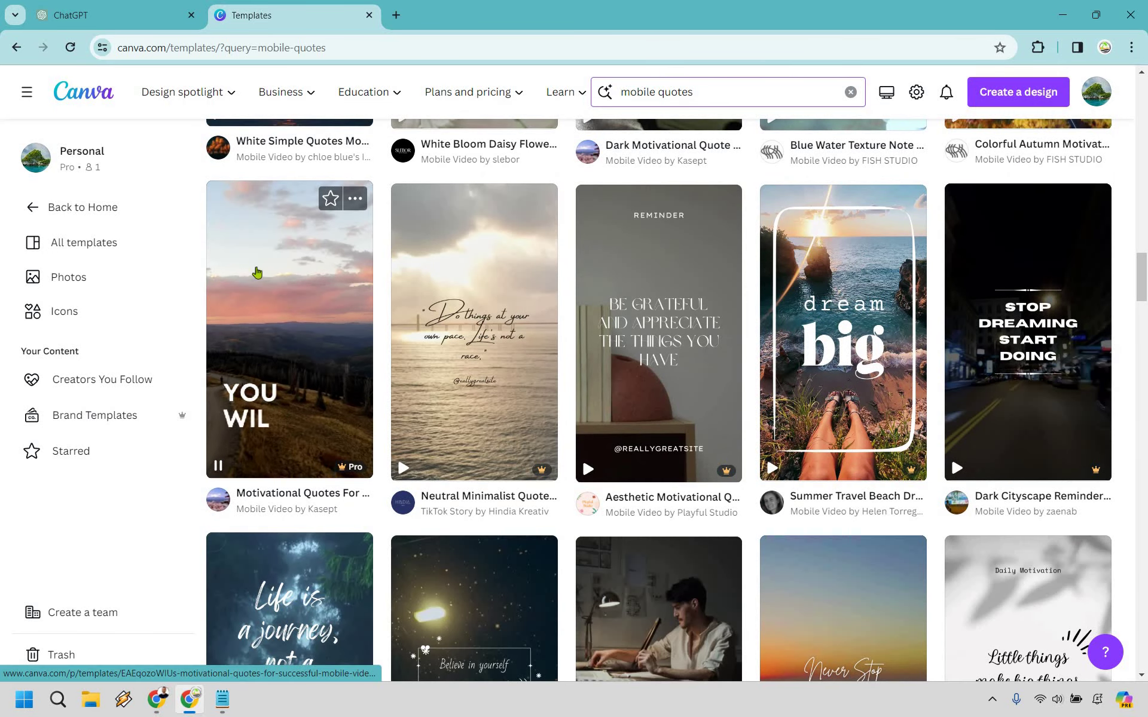
scroll(1146, 227, down, 9)
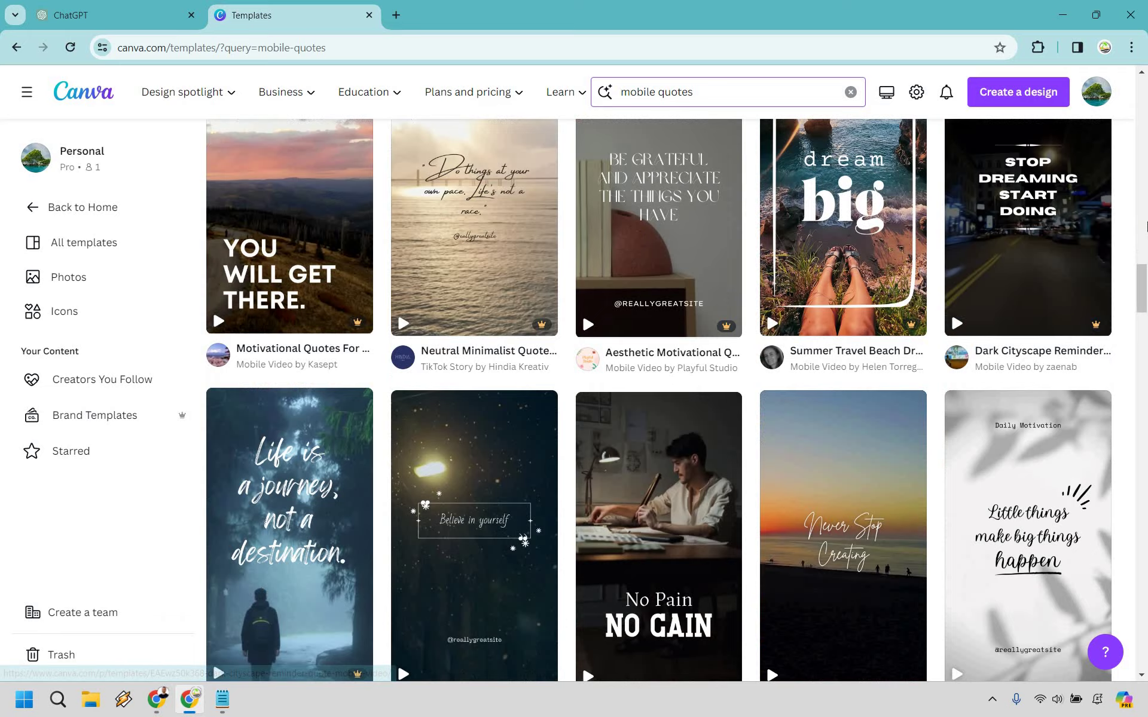
scroll(1146, 223, down, 4)
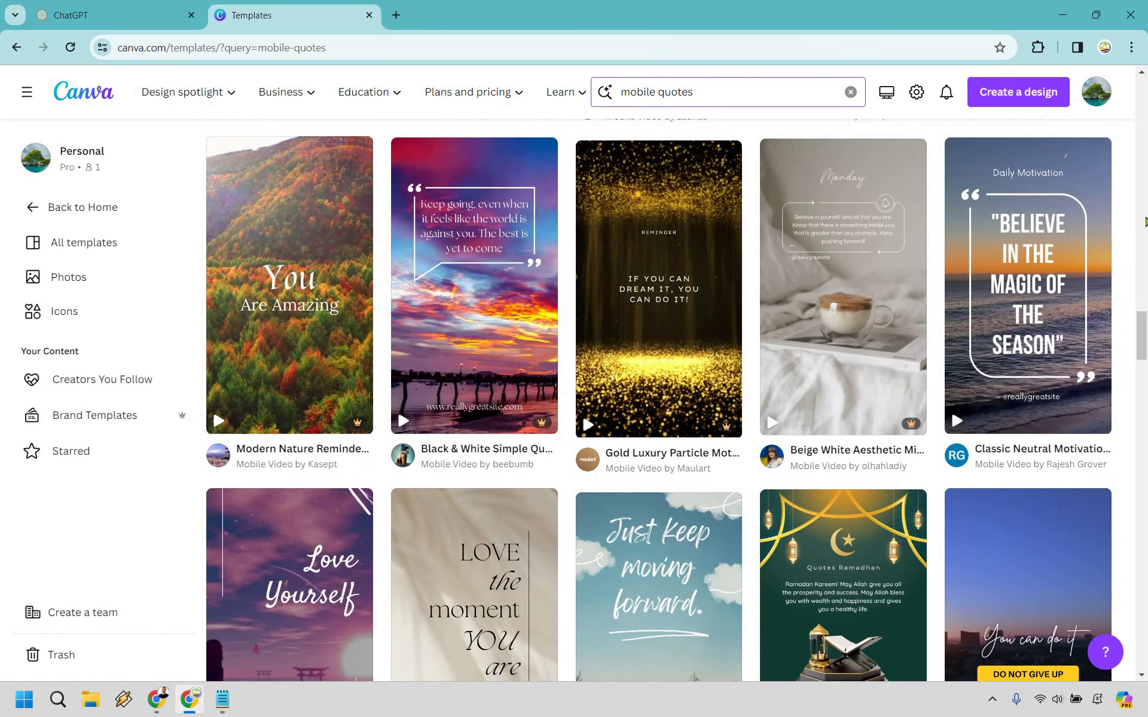
scroll(1146, 222, down, 18)
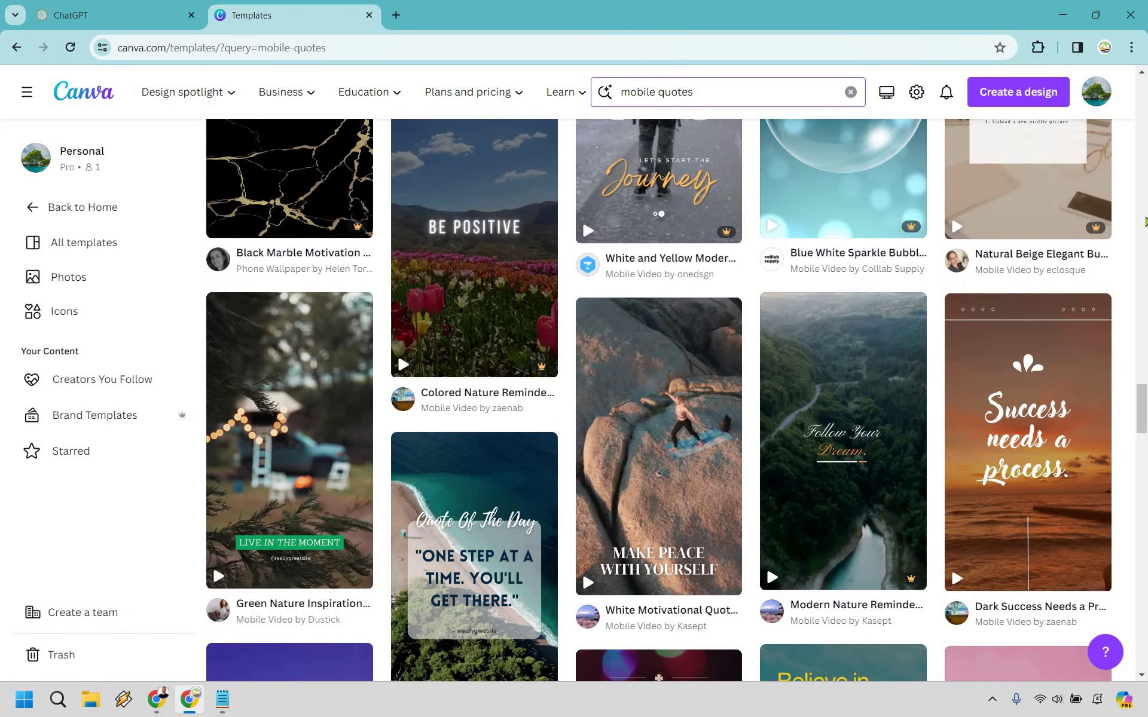
scroll(1145, 222, down, 18)
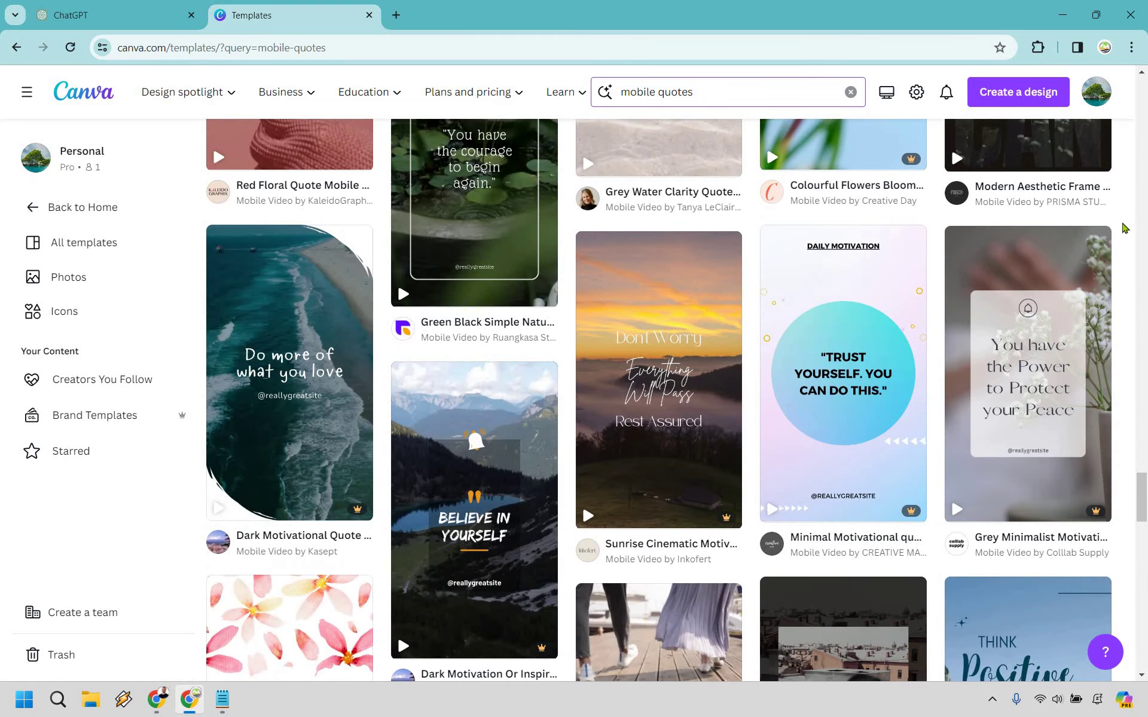
scroll(1124, 227, down, 5)
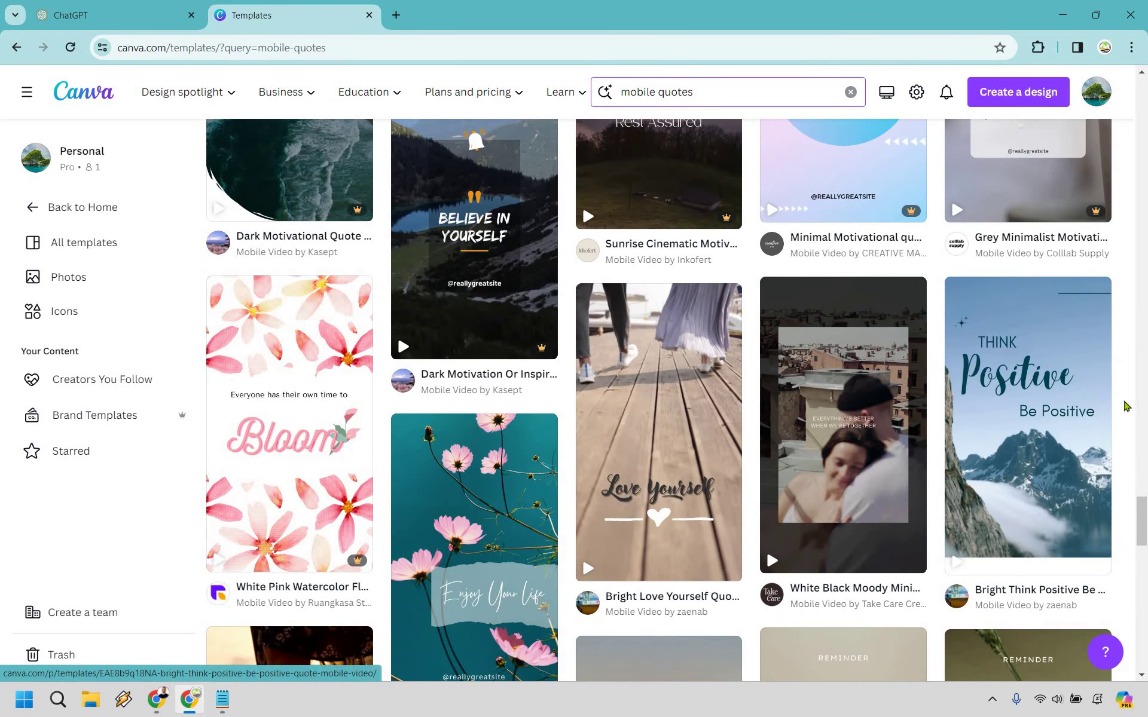
Step: Refine the template search to 'mobile quotes facebook'
scroll(1127, 406, up, 3)
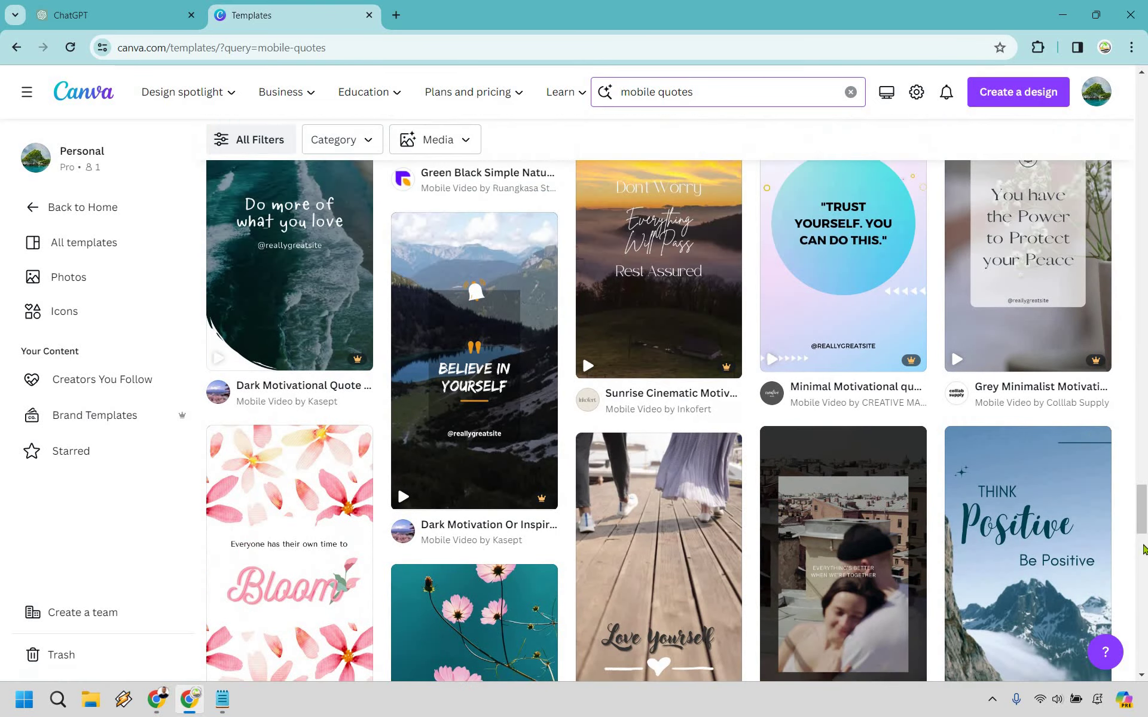
scroll(1127, 407, up, 5)
click(731, 90)
text(facebook)
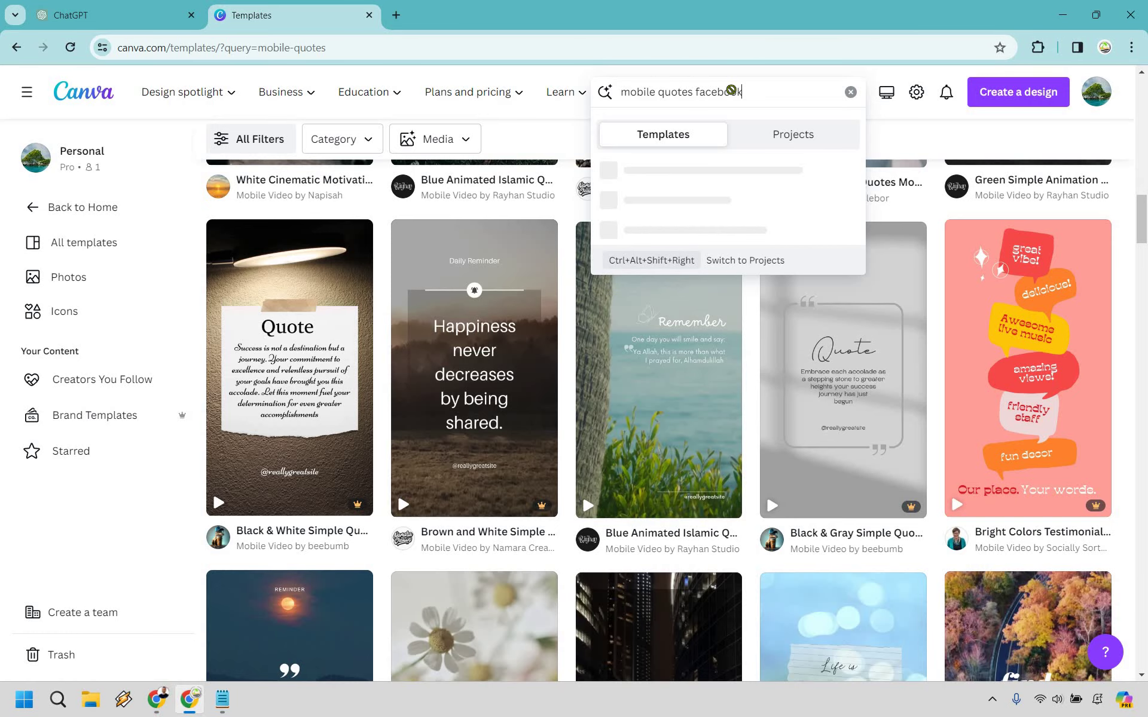
key(Return)
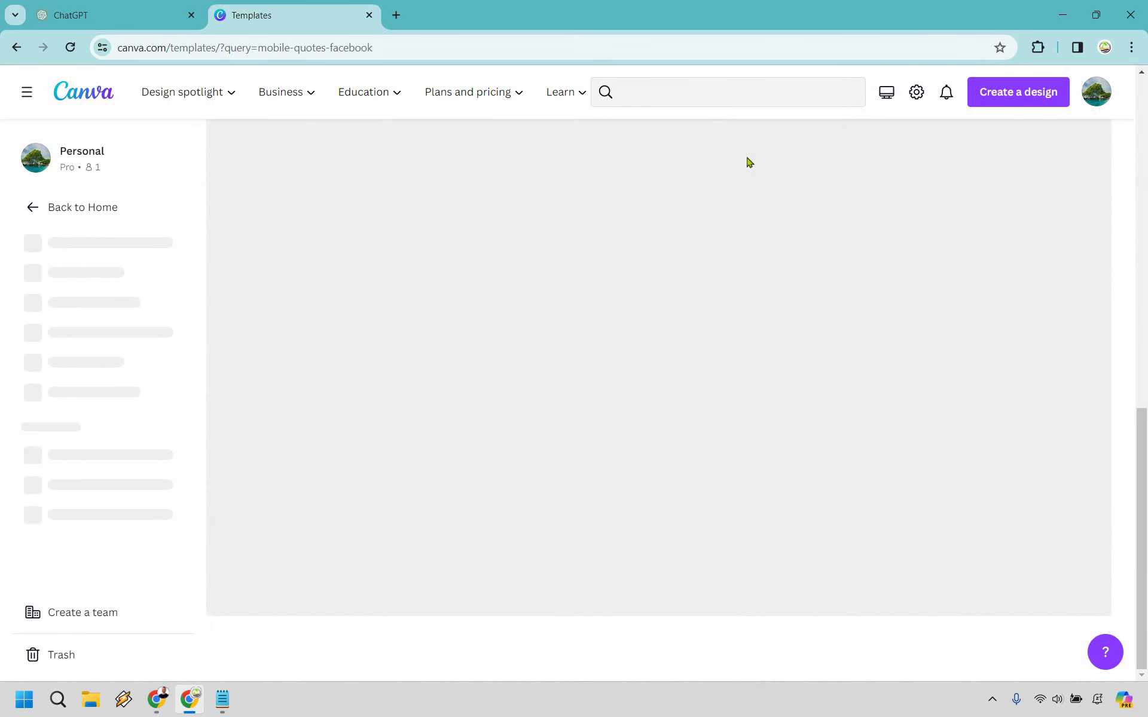
Step: Open the Beach Scene Simple Quote Social Media Mobile Video template for editing
scroll(923, 231, down, 5)
scroll(923, 231, down, 12)
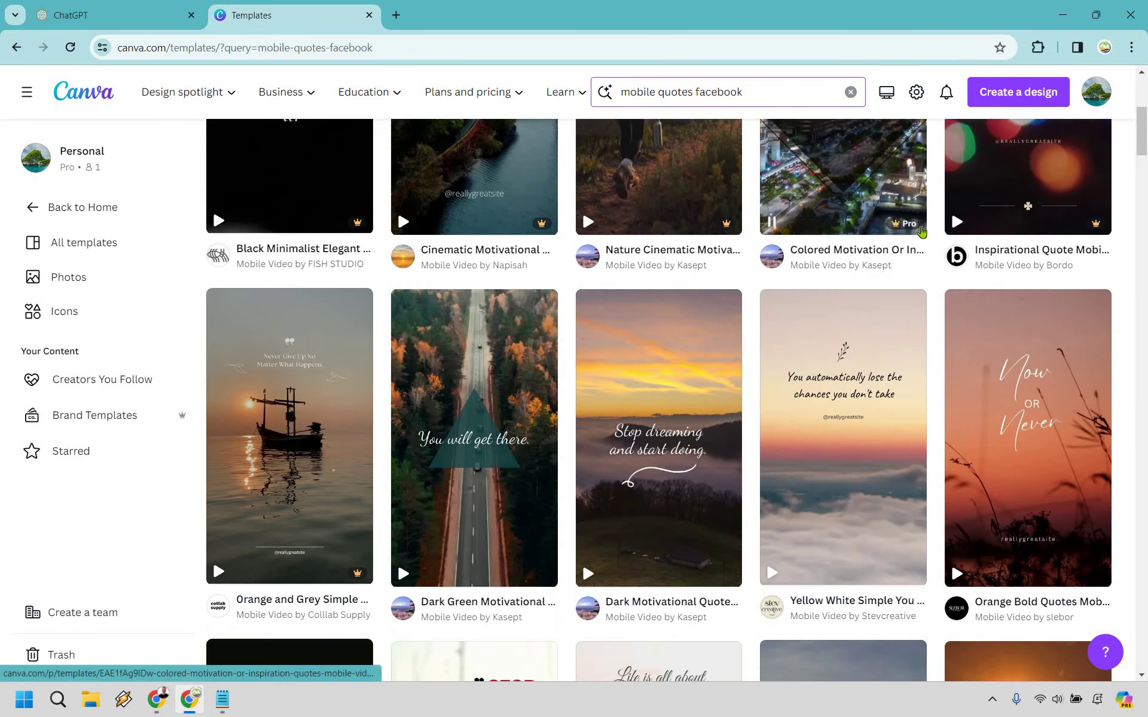
scroll(922, 231, down, 10)
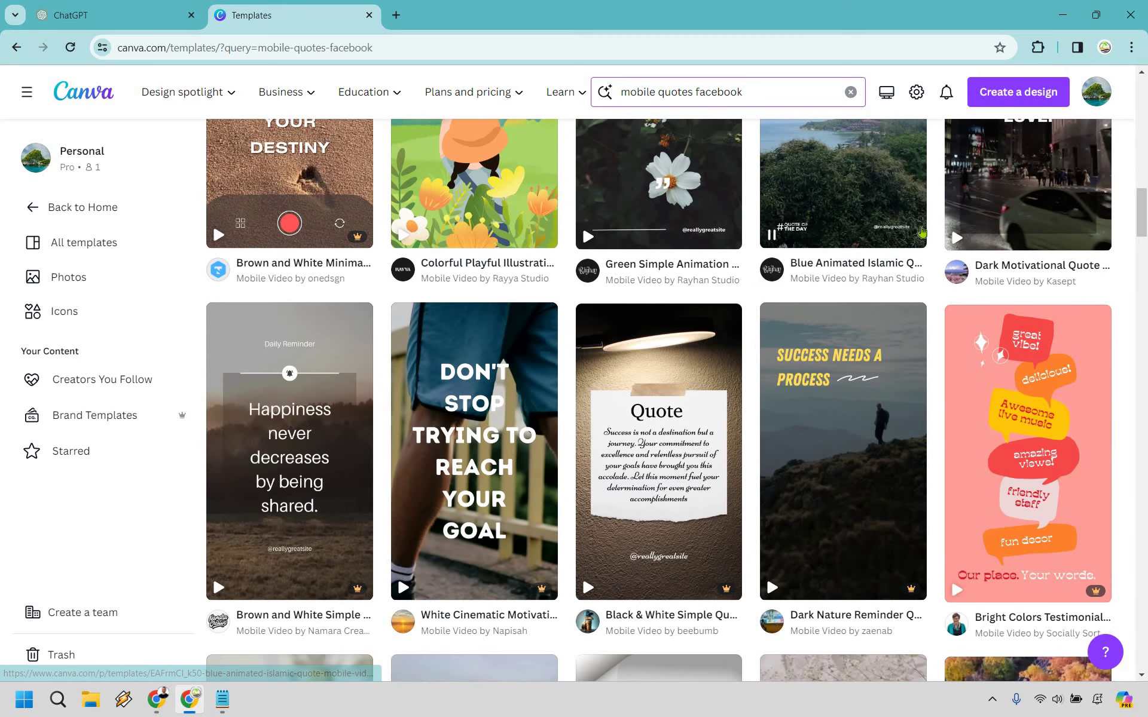
scroll(835, 240, down, 9)
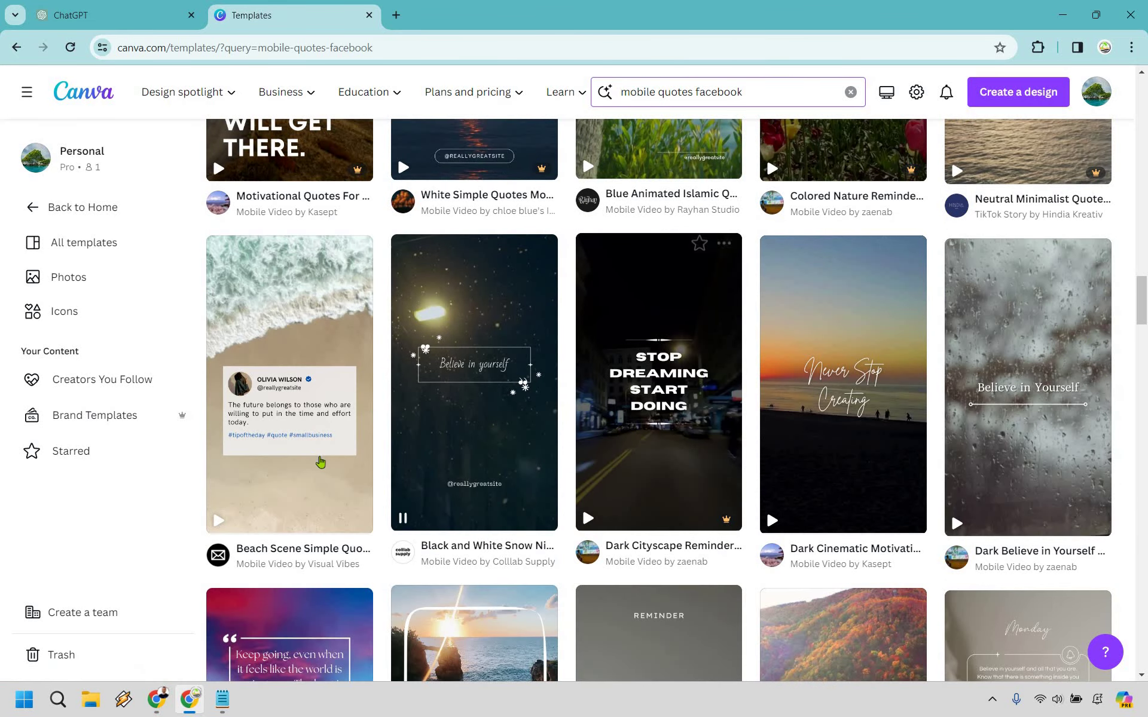
mouse_move(298, 465)
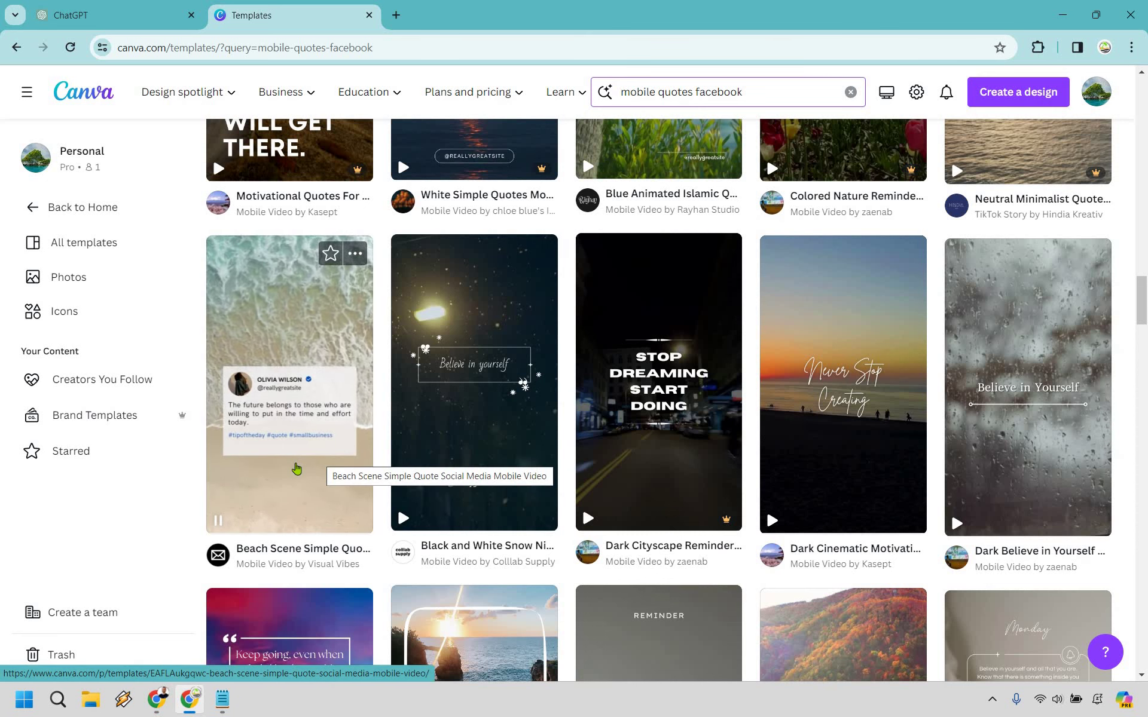
click(290, 413)
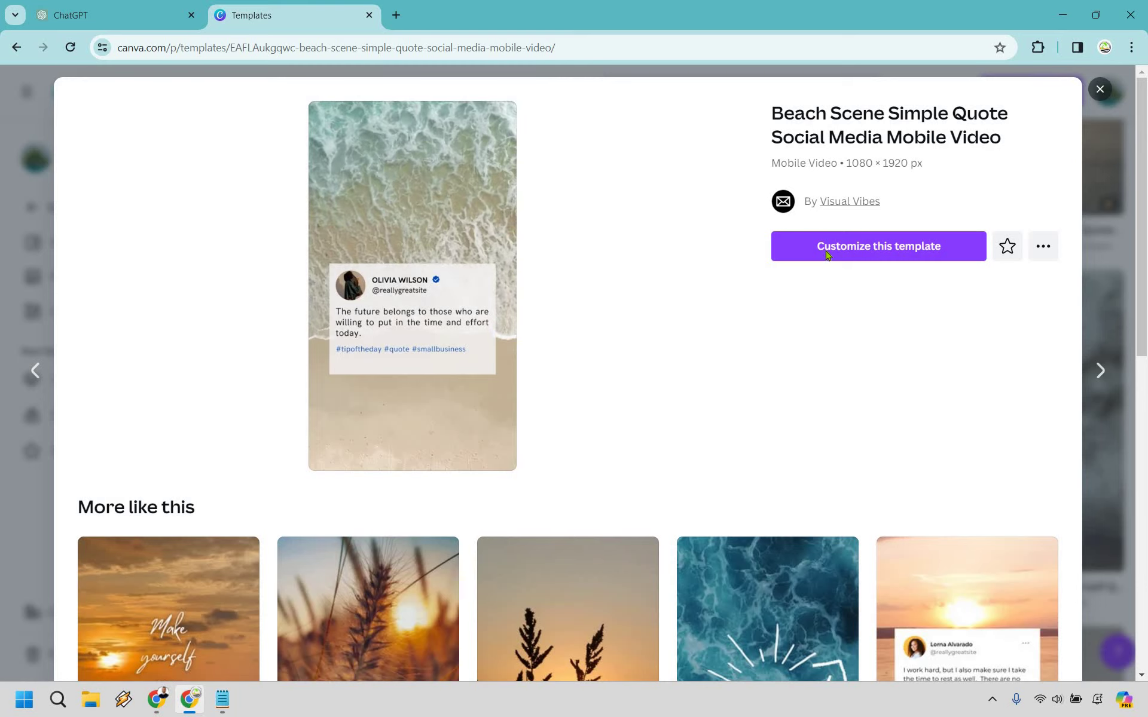
click(825, 251)
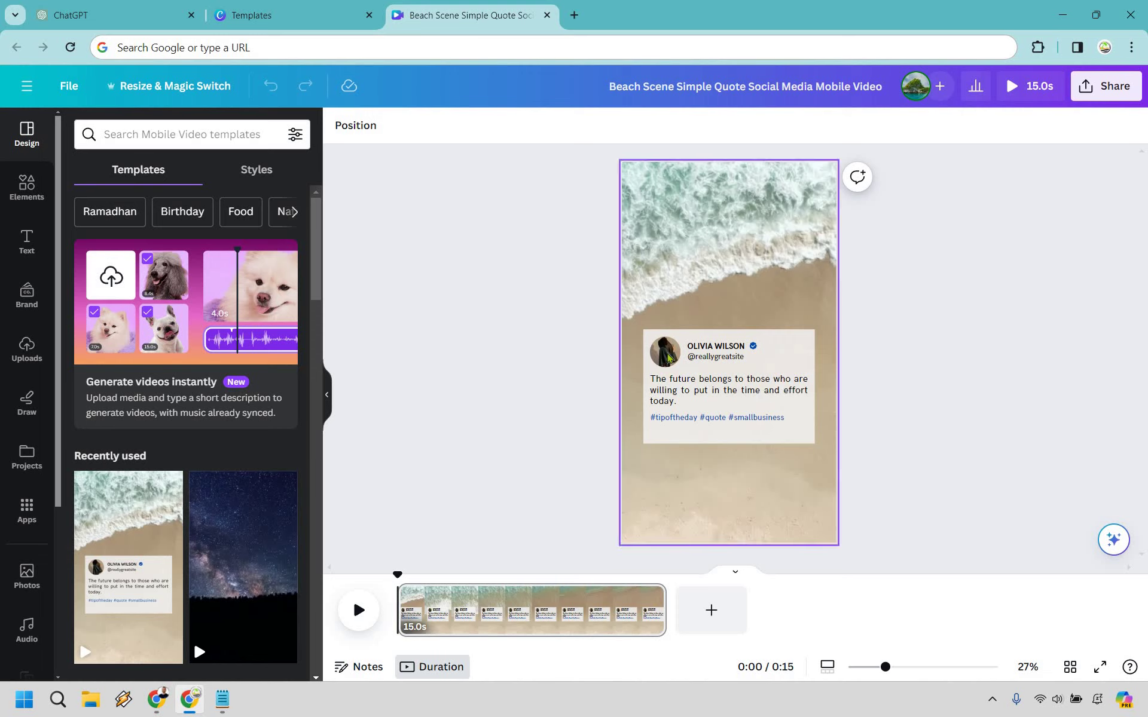
double_click(706, 346)
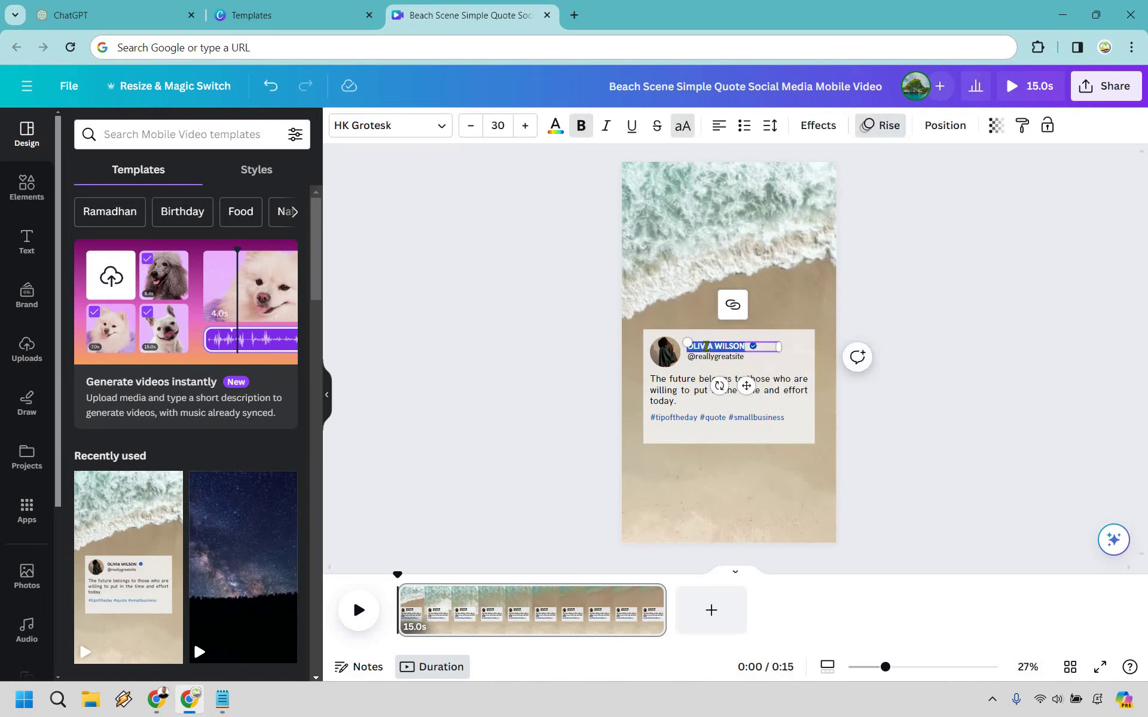
double_click(715, 357)
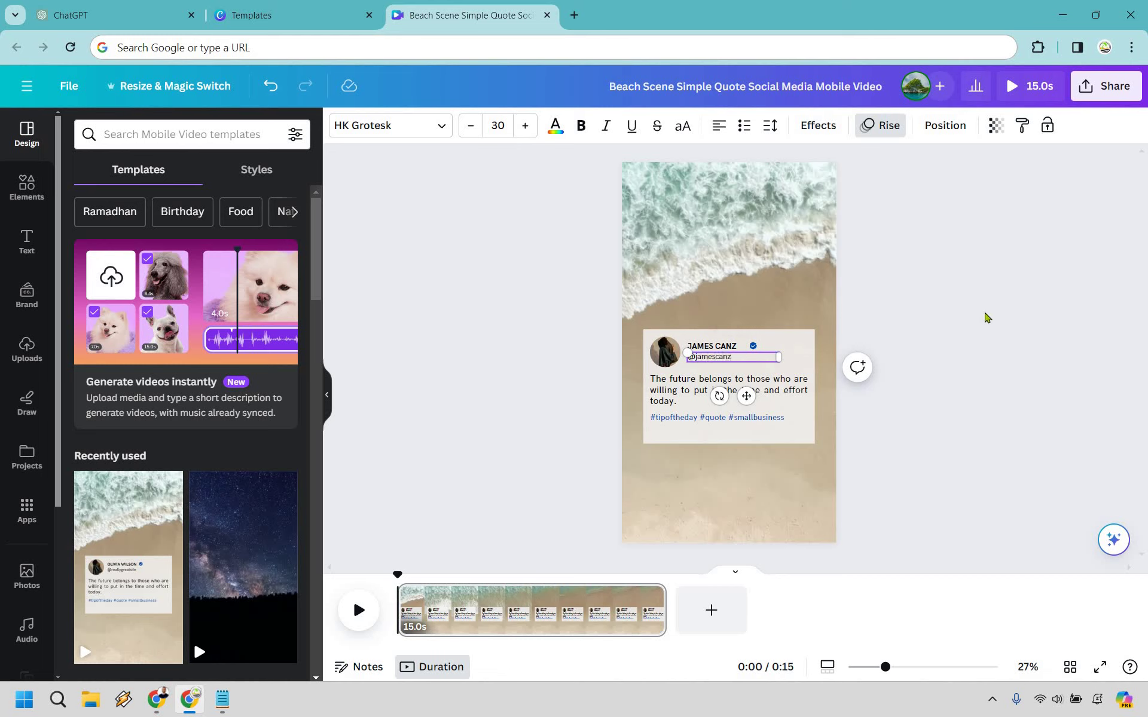
click(987, 317)
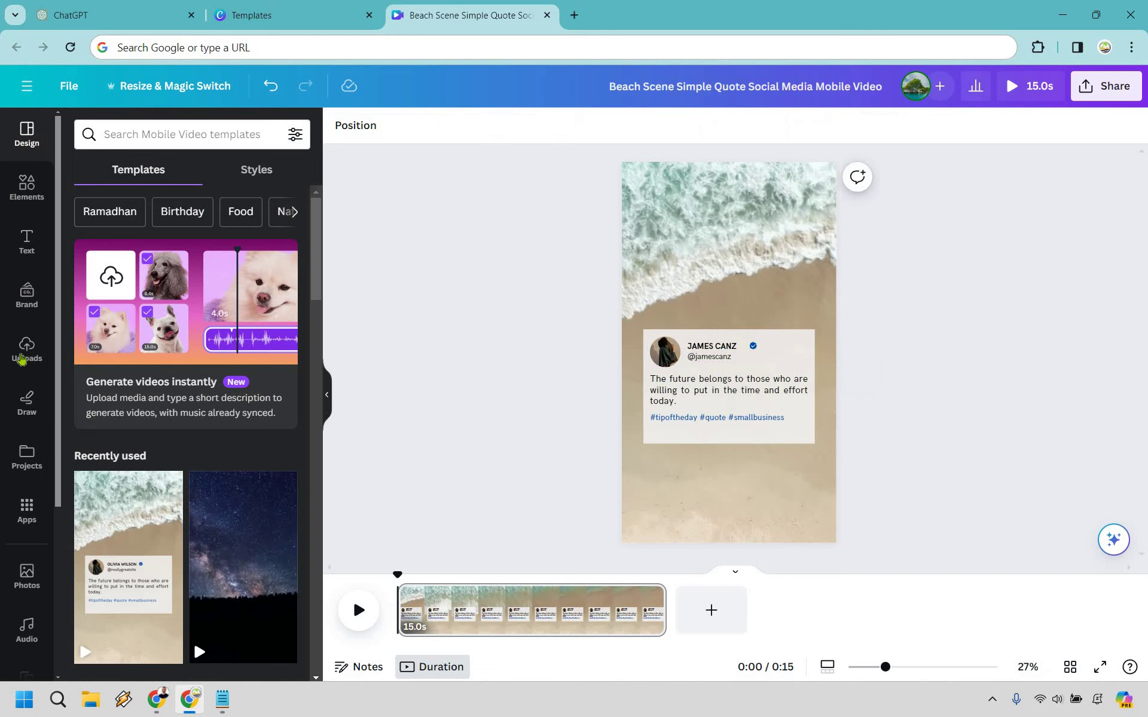
Step: Place the uploaded man's headshot into the card's circular avatar
click(26, 350)
drag(242, 374, 671, 358)
click(26, 512)
click(982, 321)
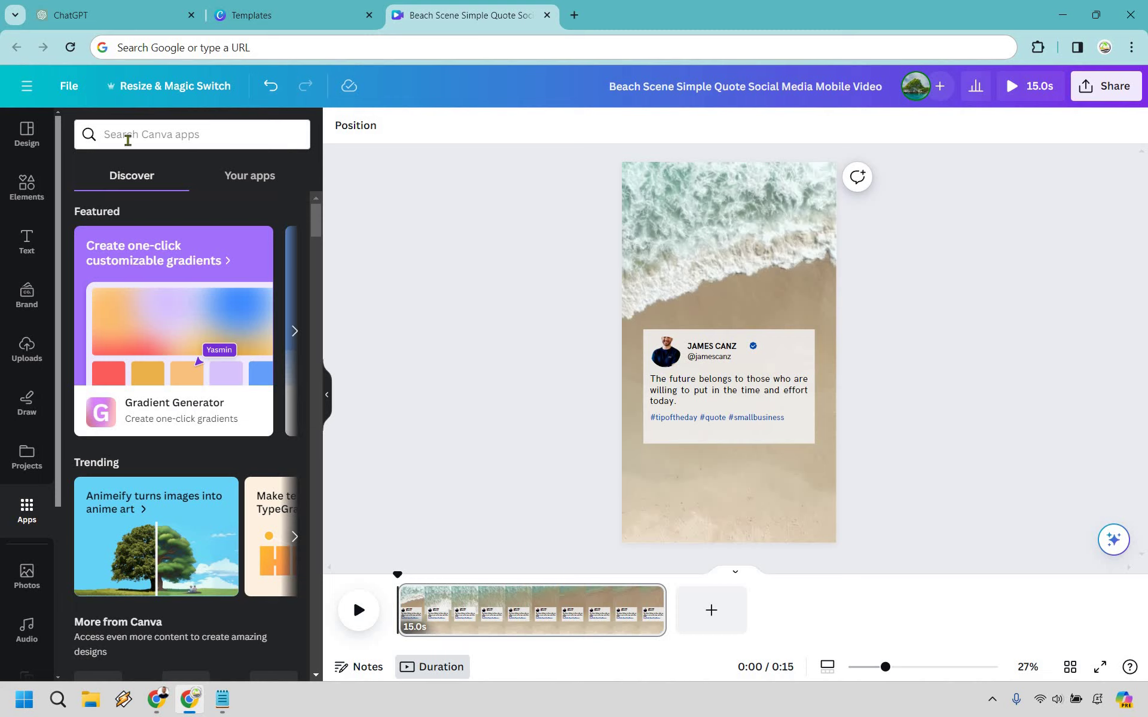
Step: Search the apps for 'bulk' and open the Bulk create app
click(127, 141)
text(bulk)
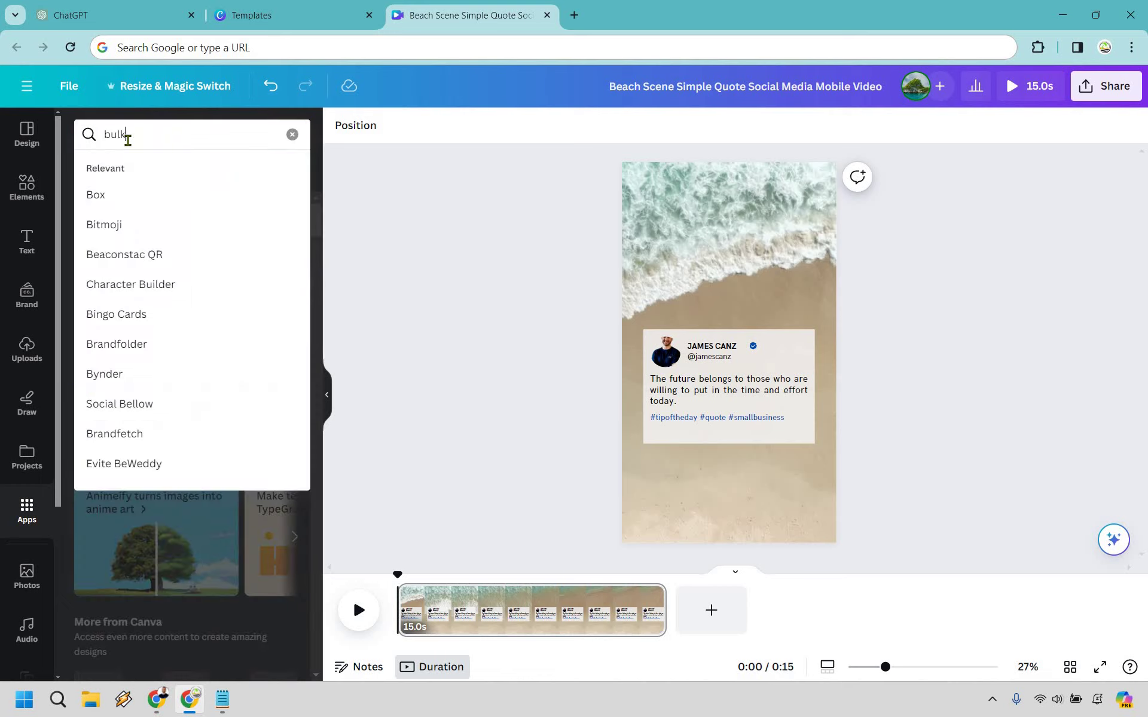
key(Return)
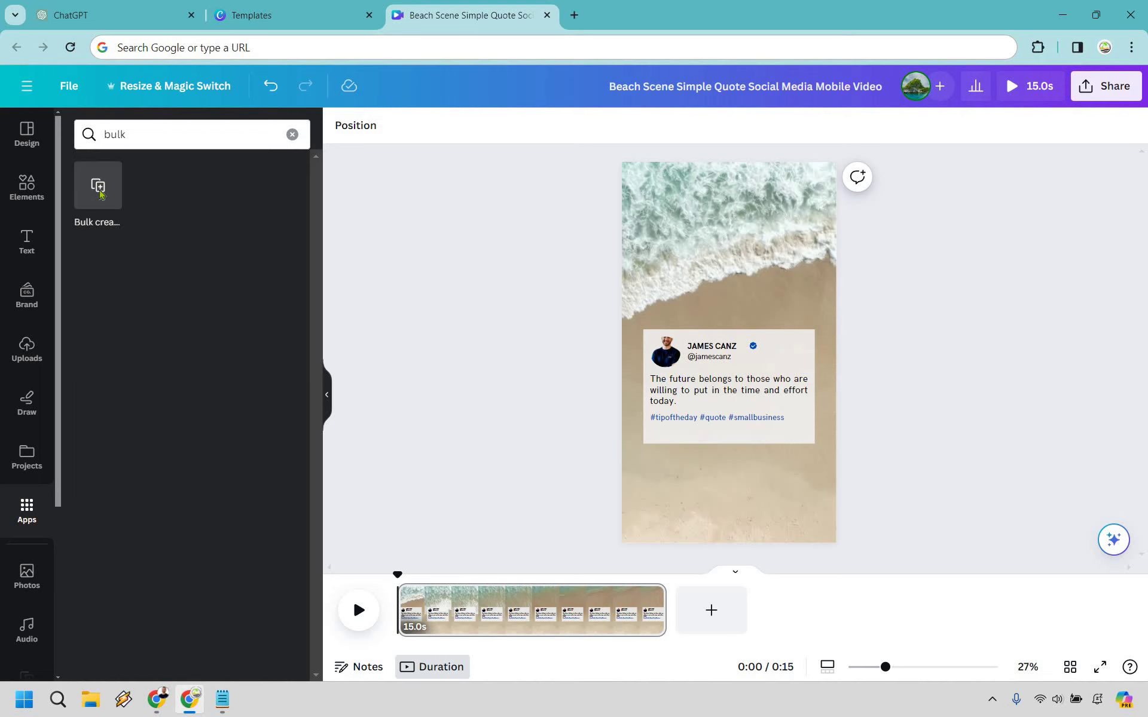
click(99, 190)
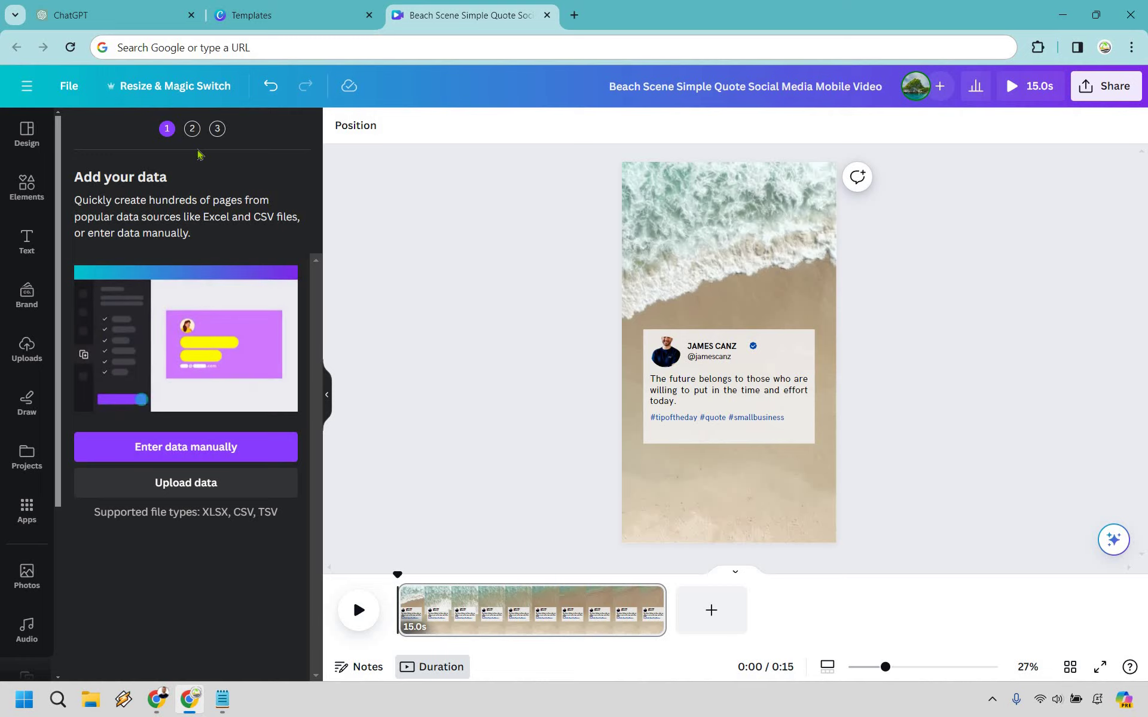
Step: Choose manual data entry and rename the table's Name column to Tip
click(237, 450)
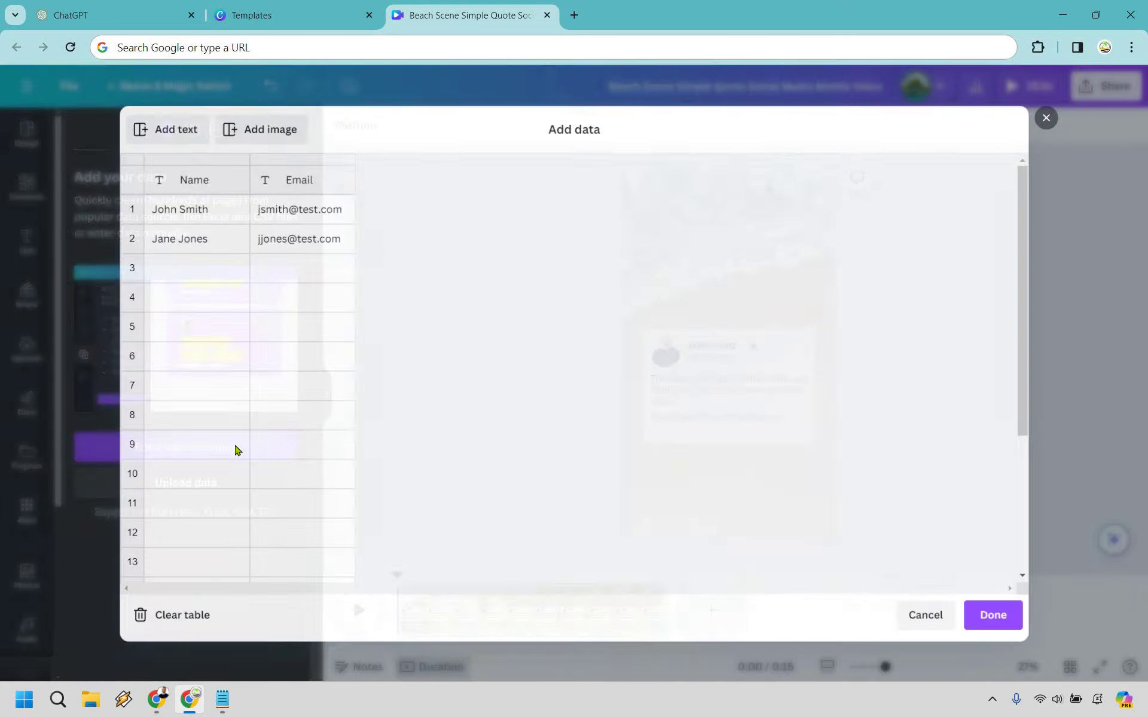
click(194, 184)
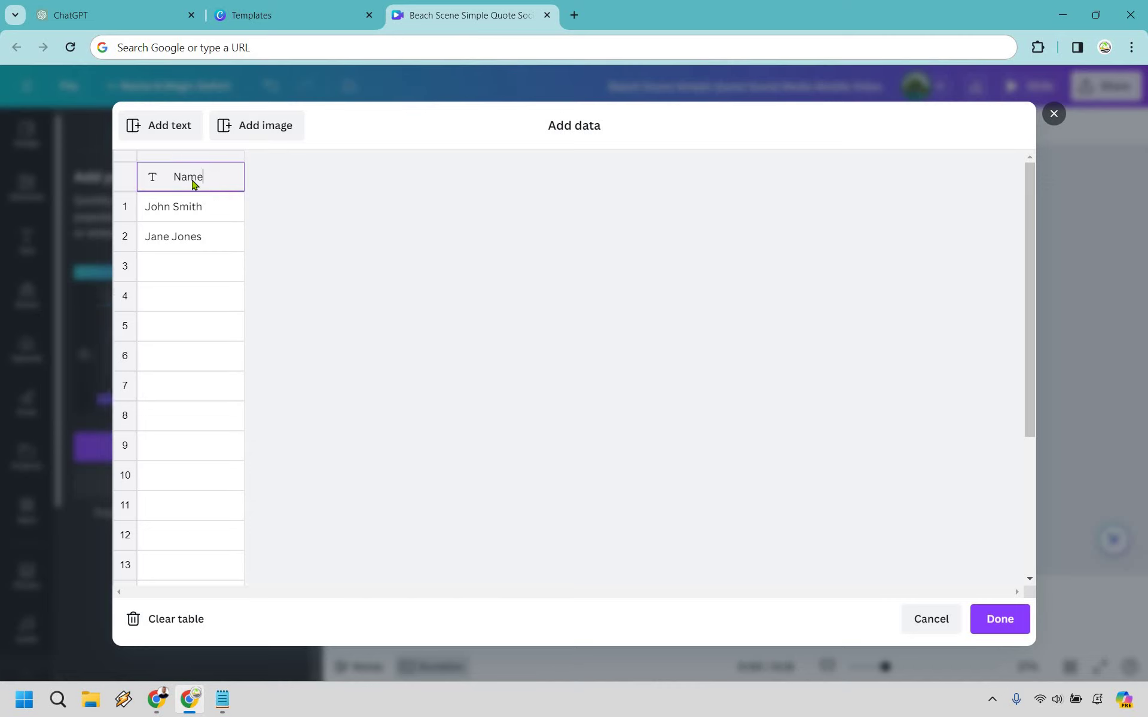
key(BackSpace)
key(BackSpace)
key(BackSpace)
key(BackSpace)
text(Tip)
key(Return)
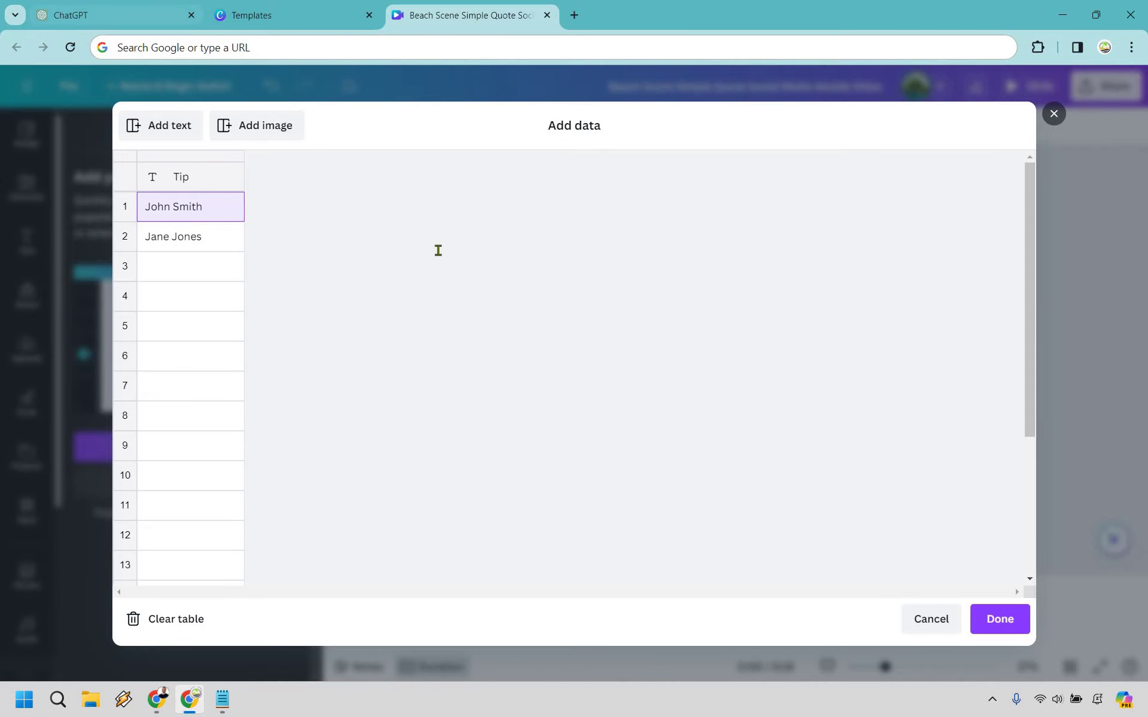
Step: Copy all 25 tips from ChatGPT, paste them into the Tip column, and confirm the table
key(ctrl+1)
drag(344, 218, 441, 307)
scroll(440, 307, down, 3)
drag(638, 555, 547, 553)
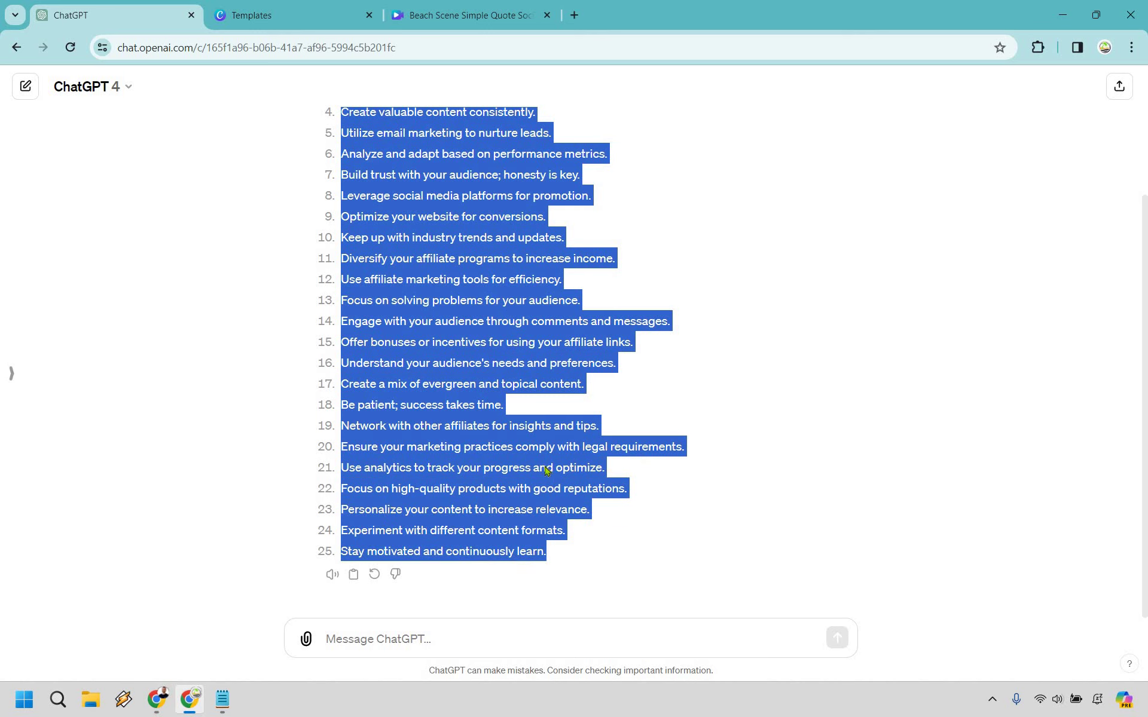
right_click(572, 263)
click(570, 276)
key(ctrl+3)
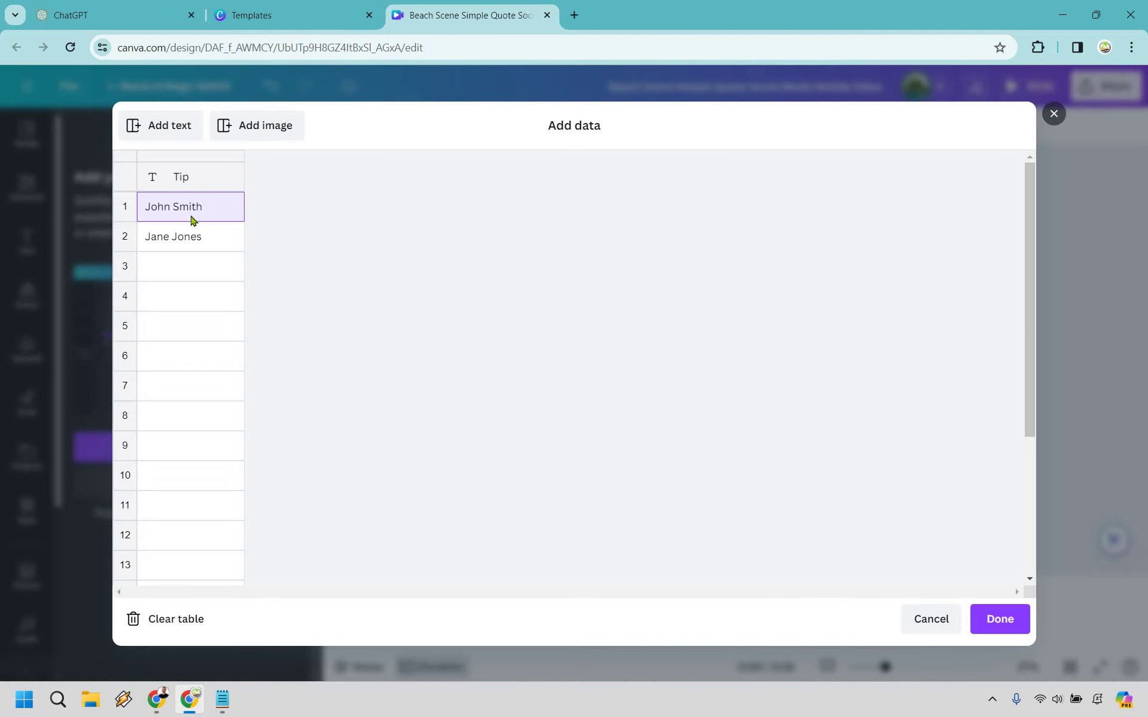
key(ctrl+v)
scroll(204, 281, down, 6)
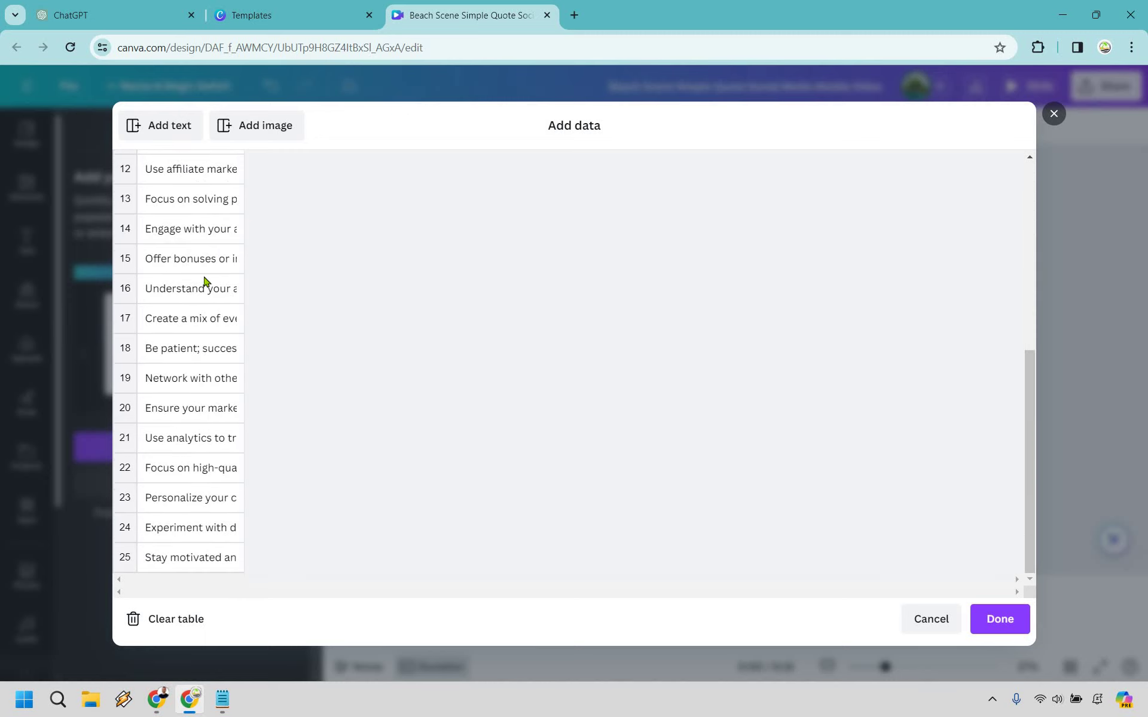
scroll(204, 281, up, 7)
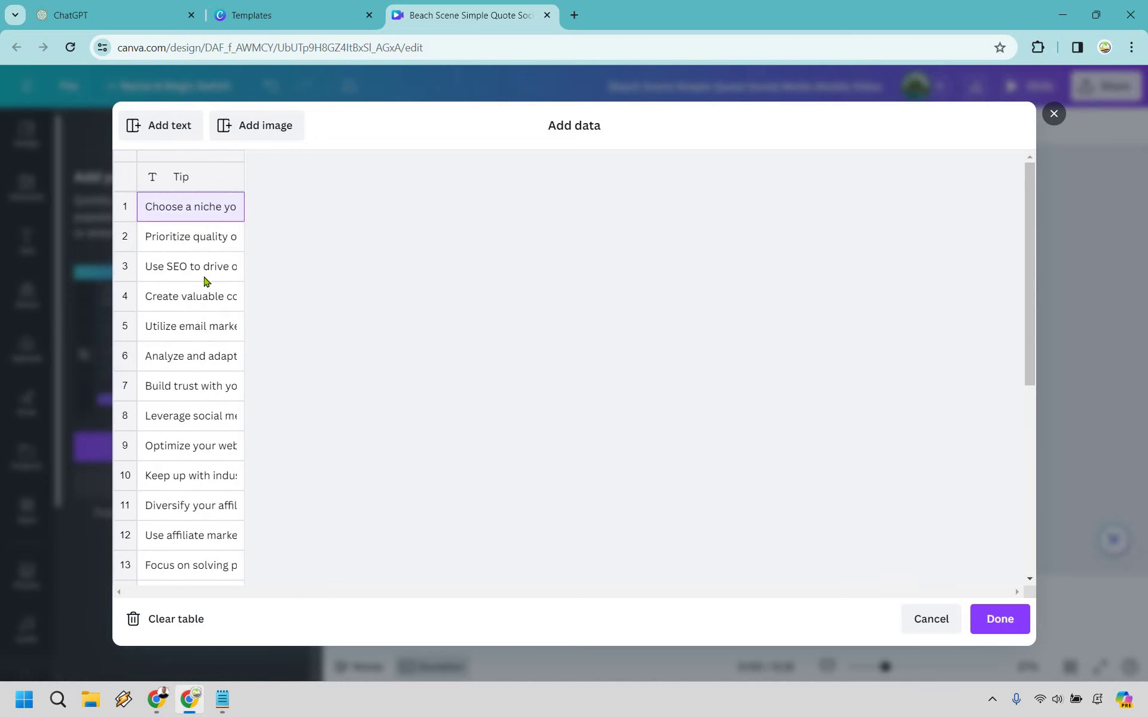
scroll(204, 281, down, 6)
scroll(238, 285, up, 6)
click(1000, 619)
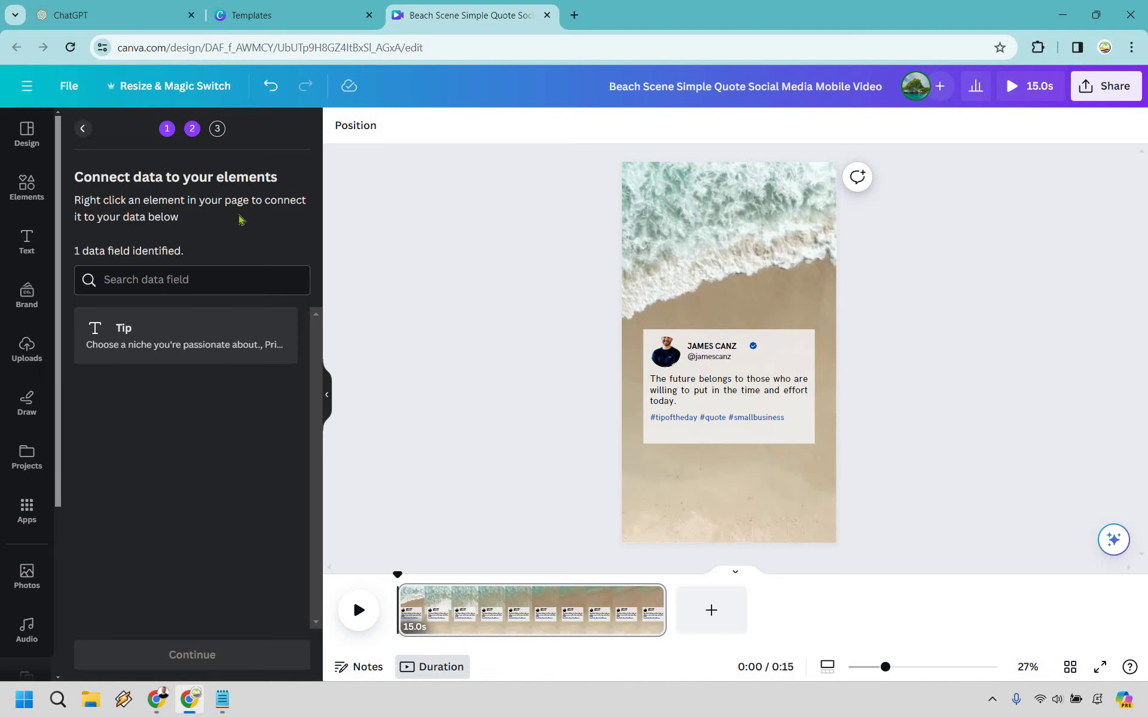
Step: Connect the quote text to the Tip data field and delete the hashtag line
click(717, 391)
right_click(718, 389)
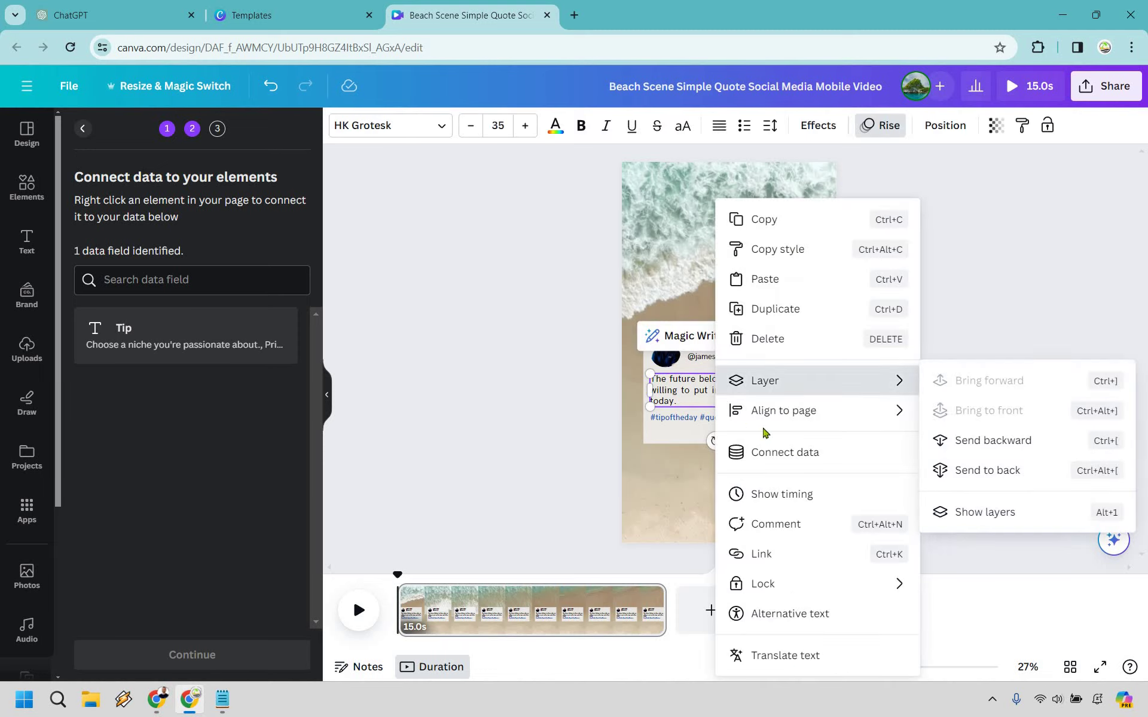
click(776, 461)
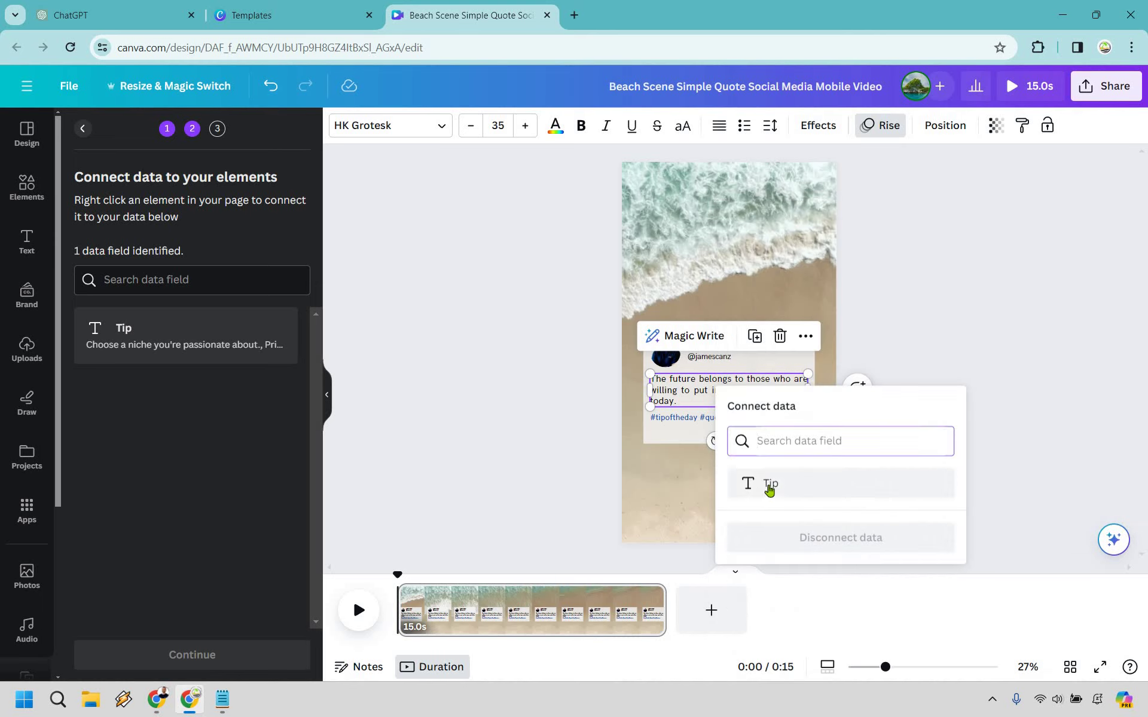
click(771, 484)
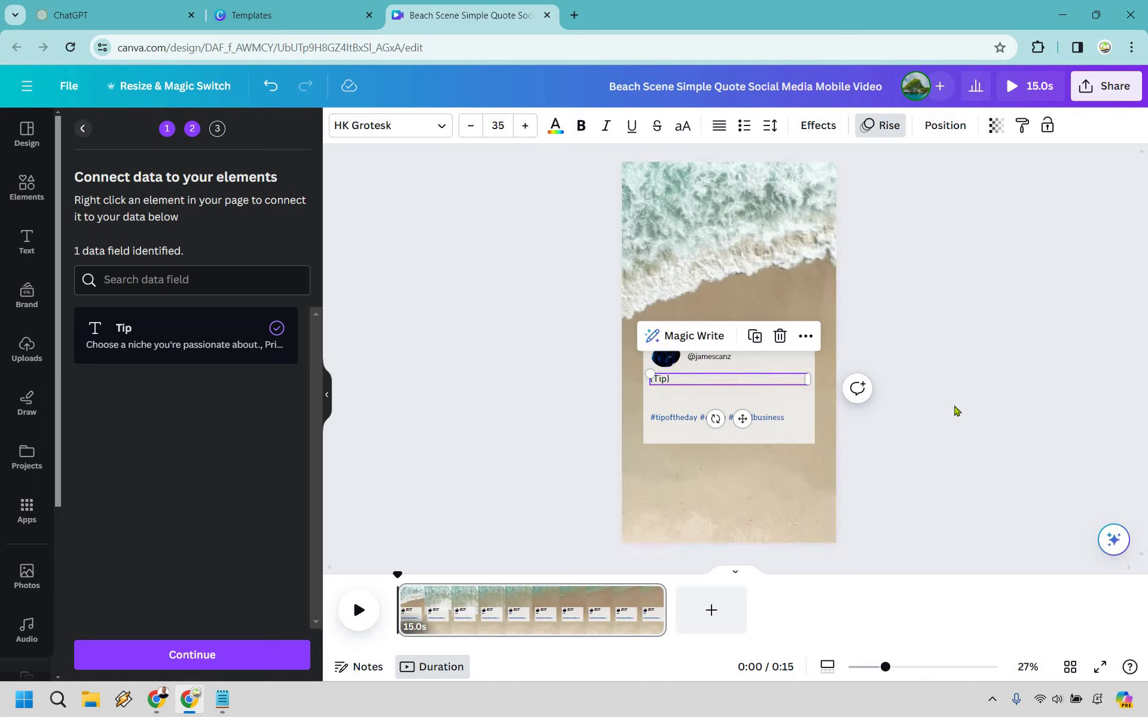
click(693, 419)
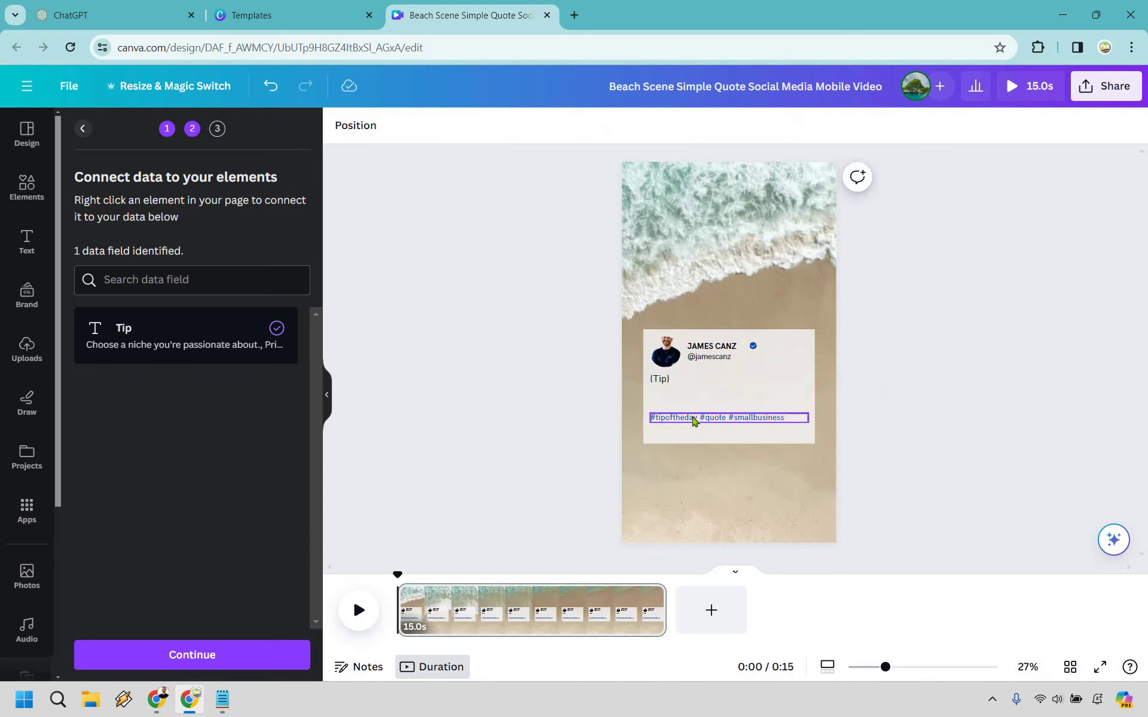
key(Delete)
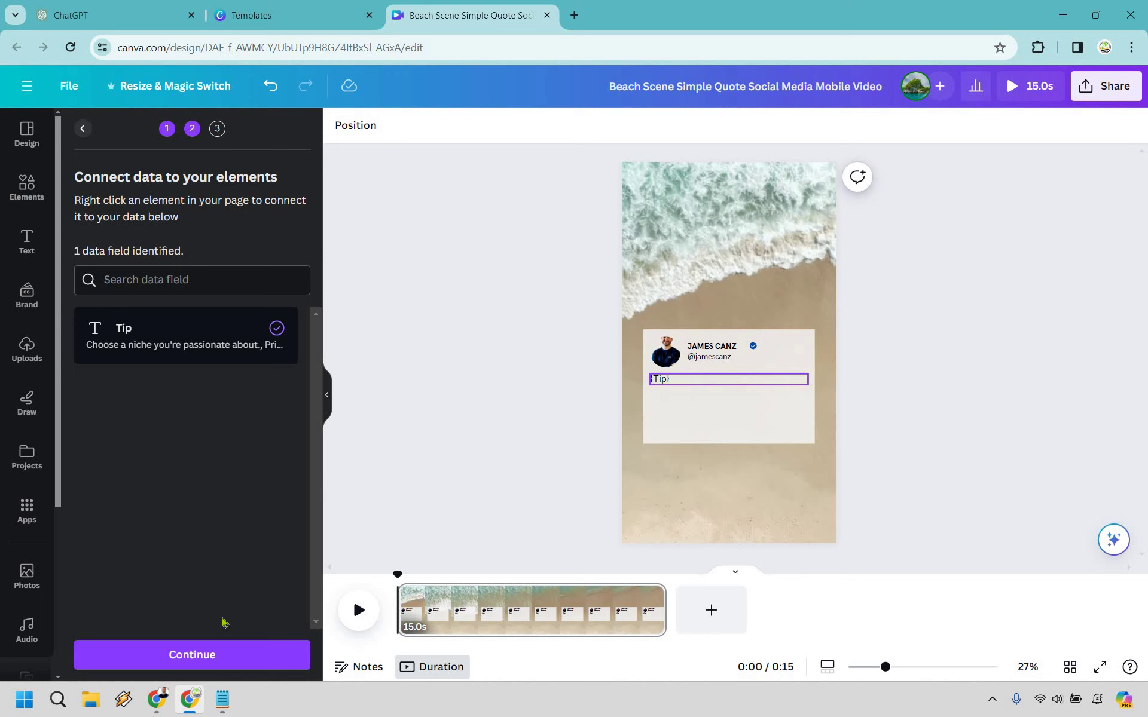
Step: Apply the 25 tips to the template and generate 25 designs
click(206, 656)
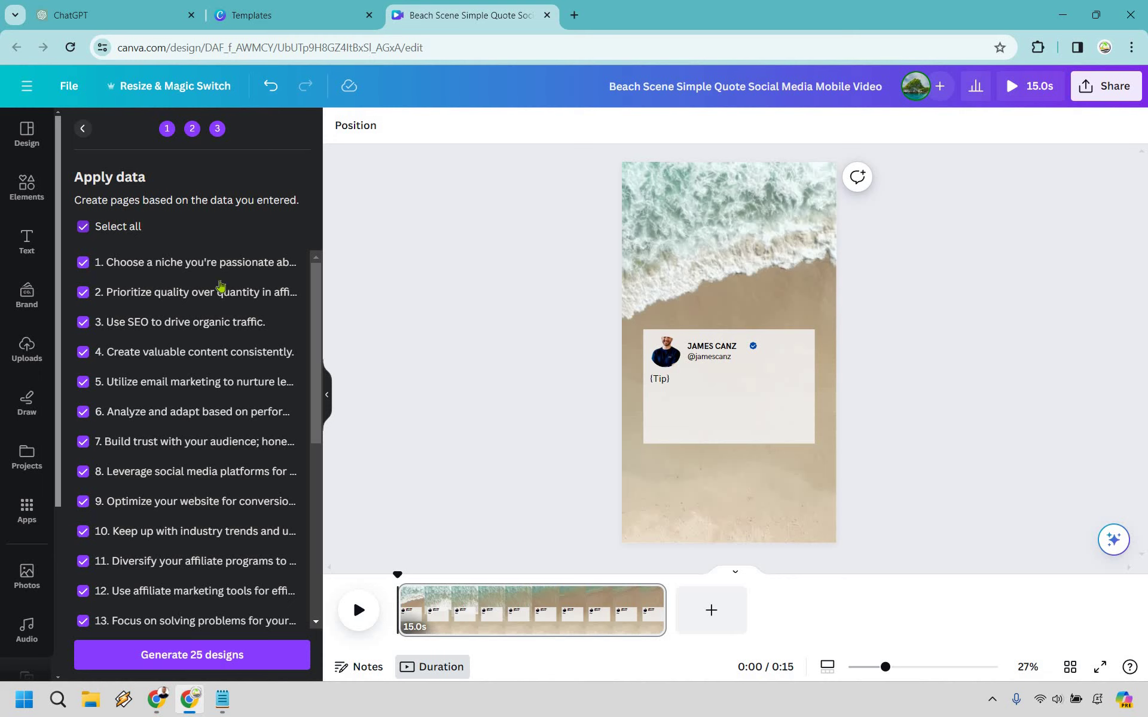
scroll(220, 287, down, 5)
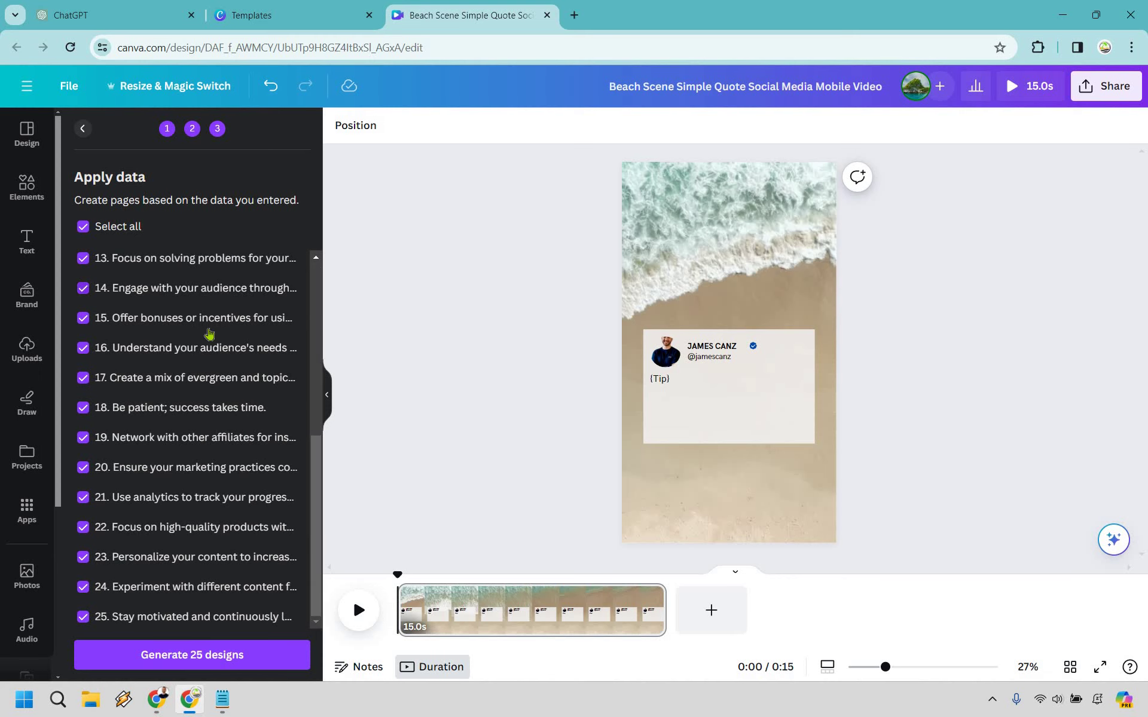
click(222, 655)
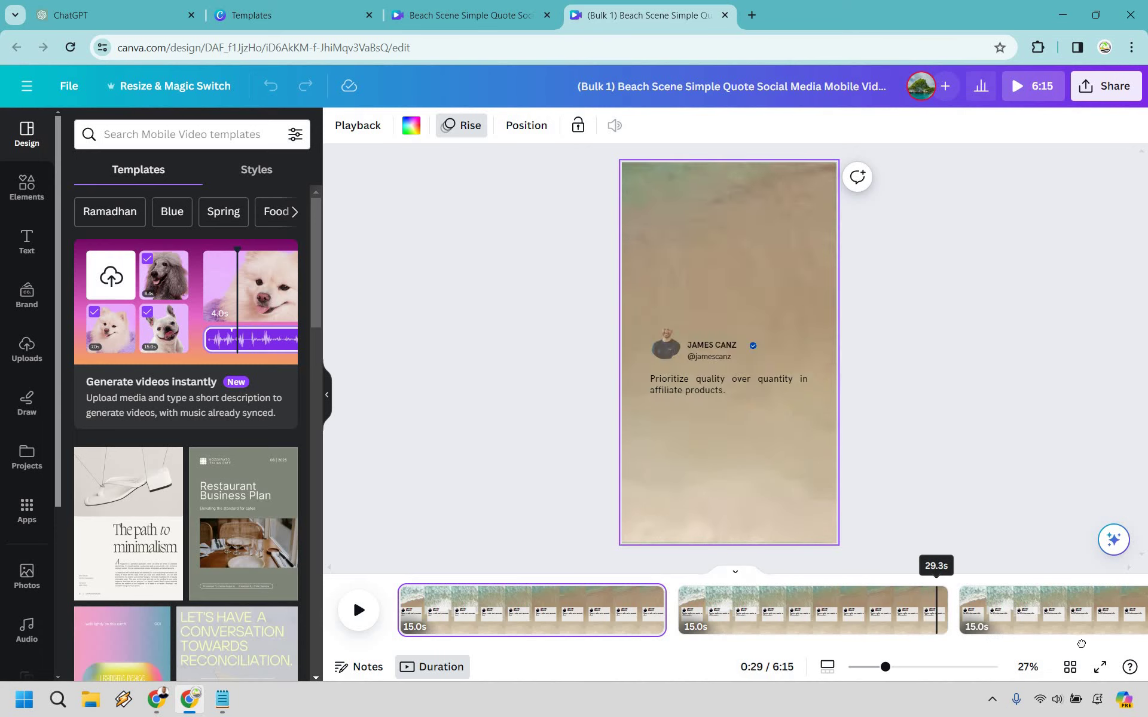
scroll(1054, 646, right, 1)
scroll(1054, 646, right, 3)
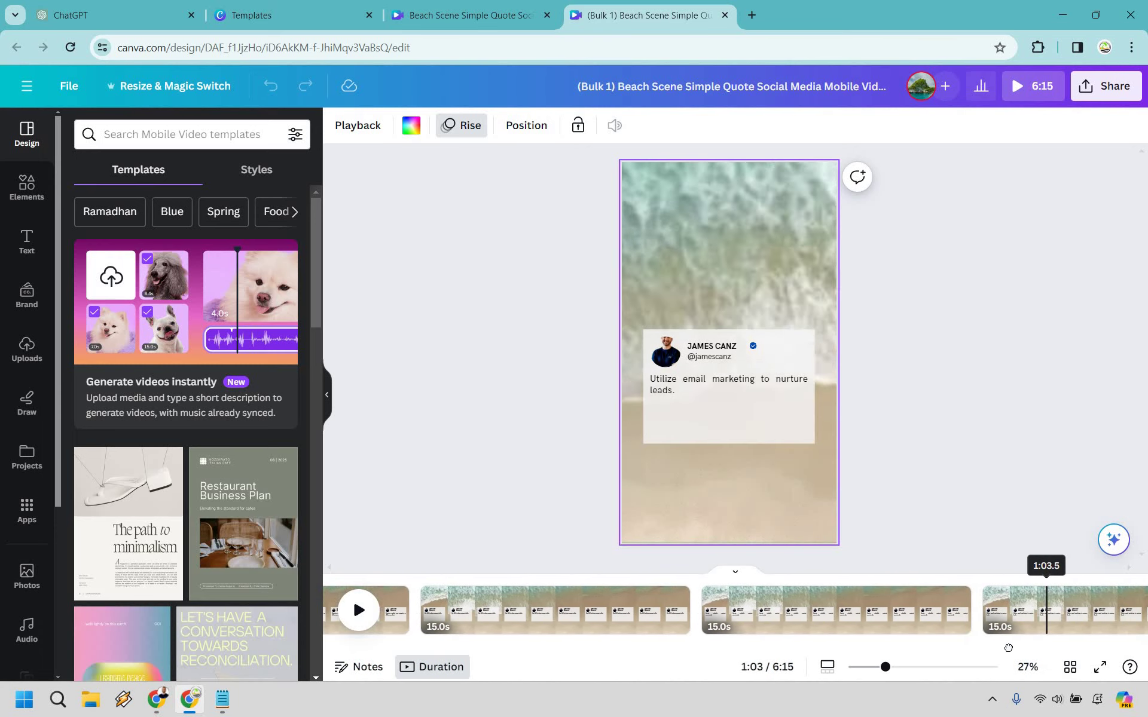
scroll(1036, 645, right, 3)
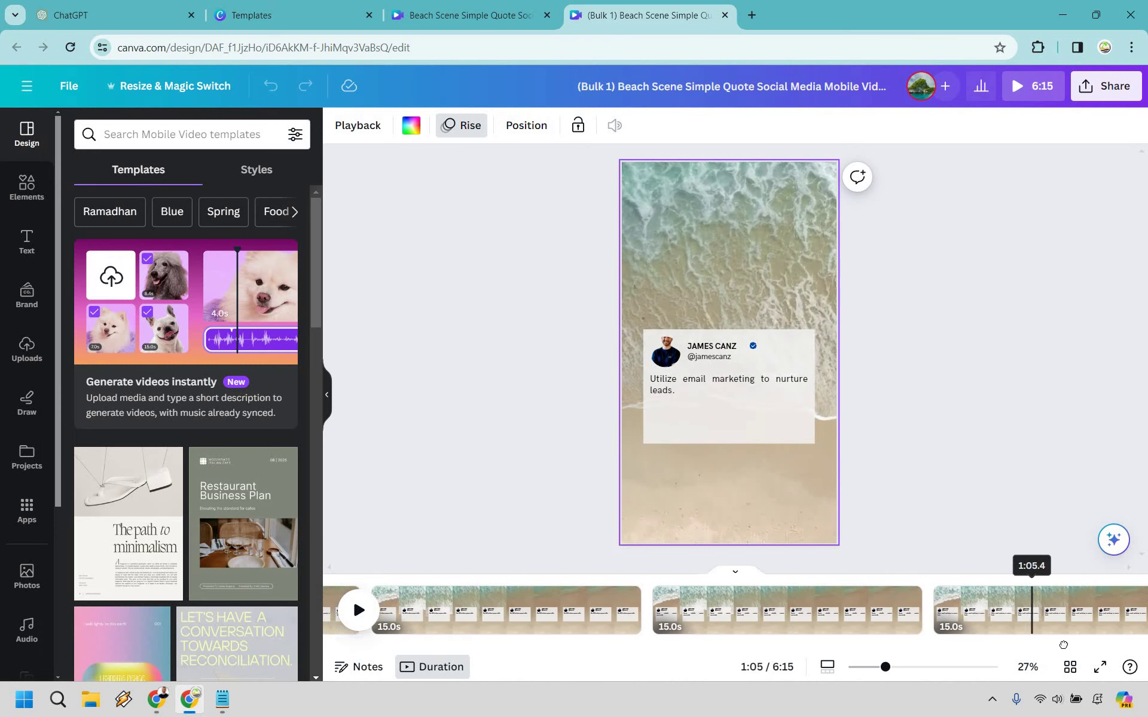
scroll(1035, 644, right, 3)
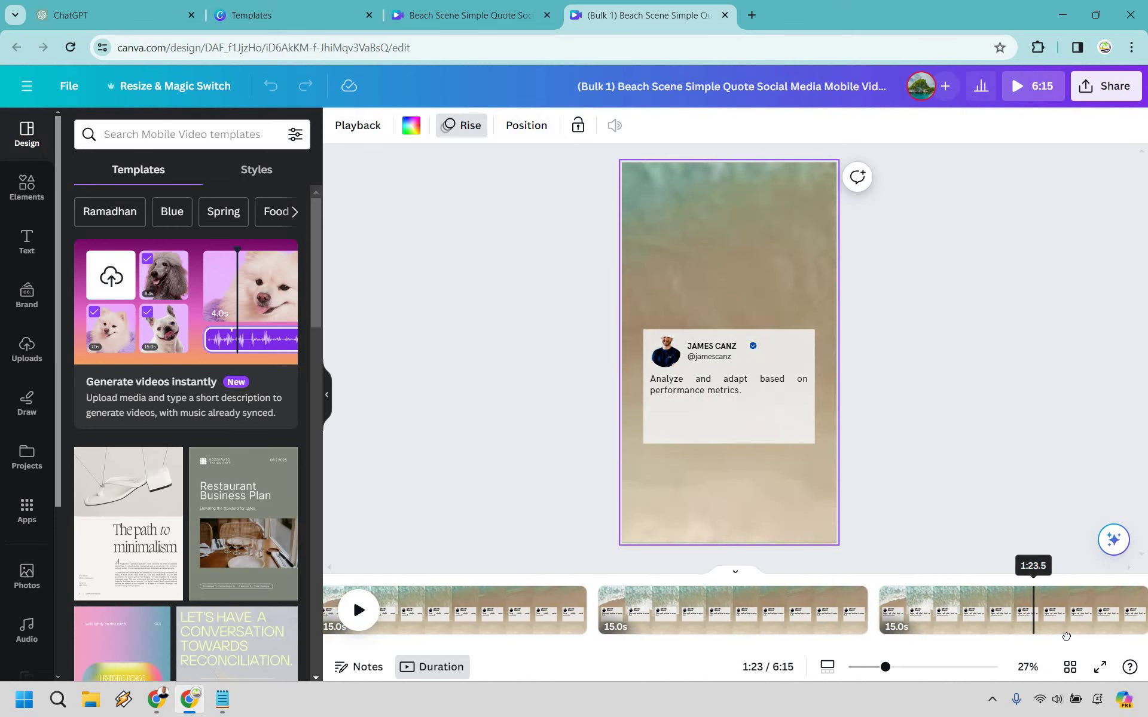
scroll(921, 617, right, 3)
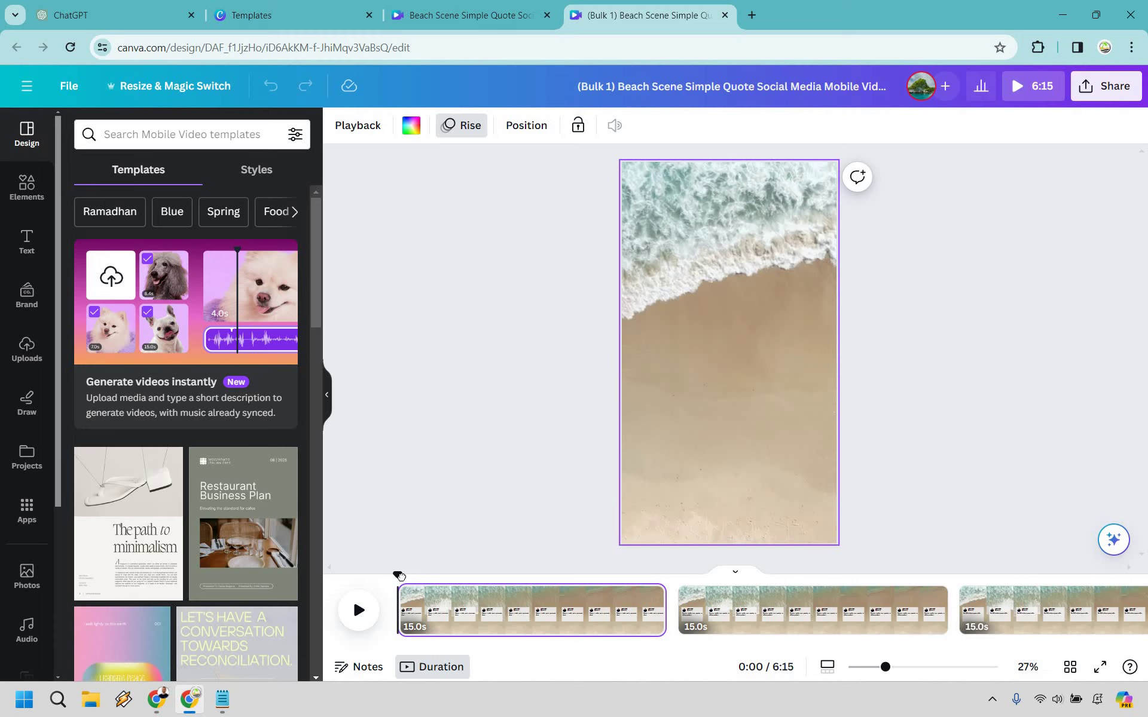
drag(484, 583, 457, 587)
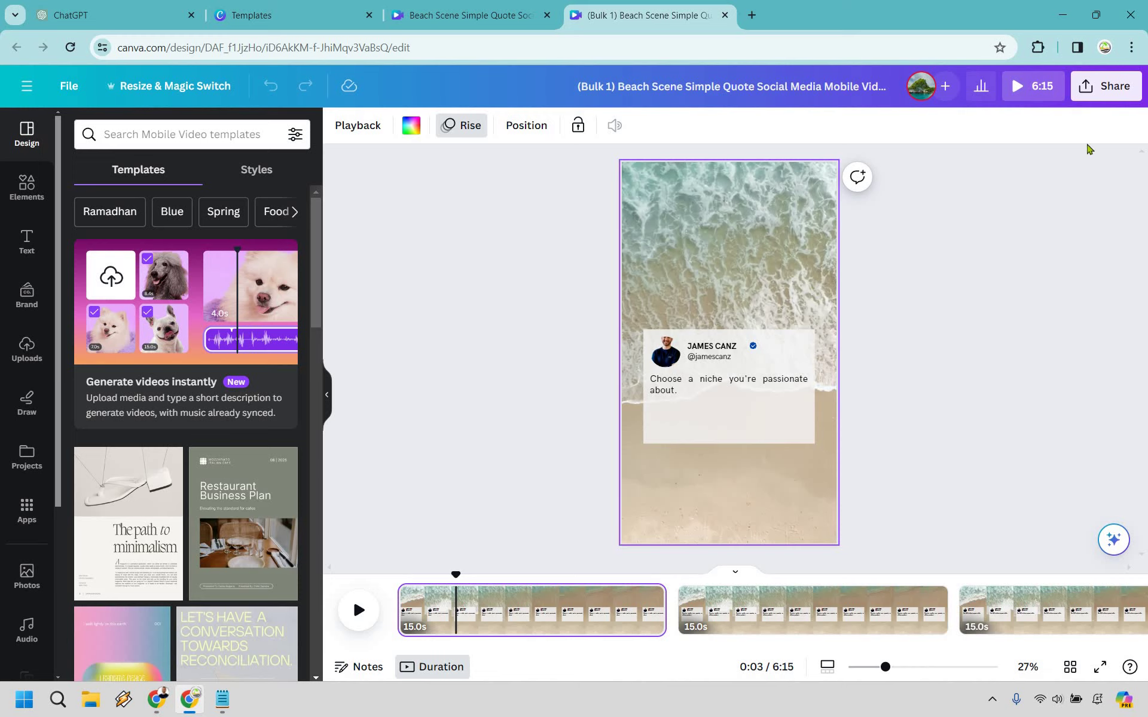
Step: Set the download to MP4 Video for all 25 pages, saved as separate files
click(1101, 87)
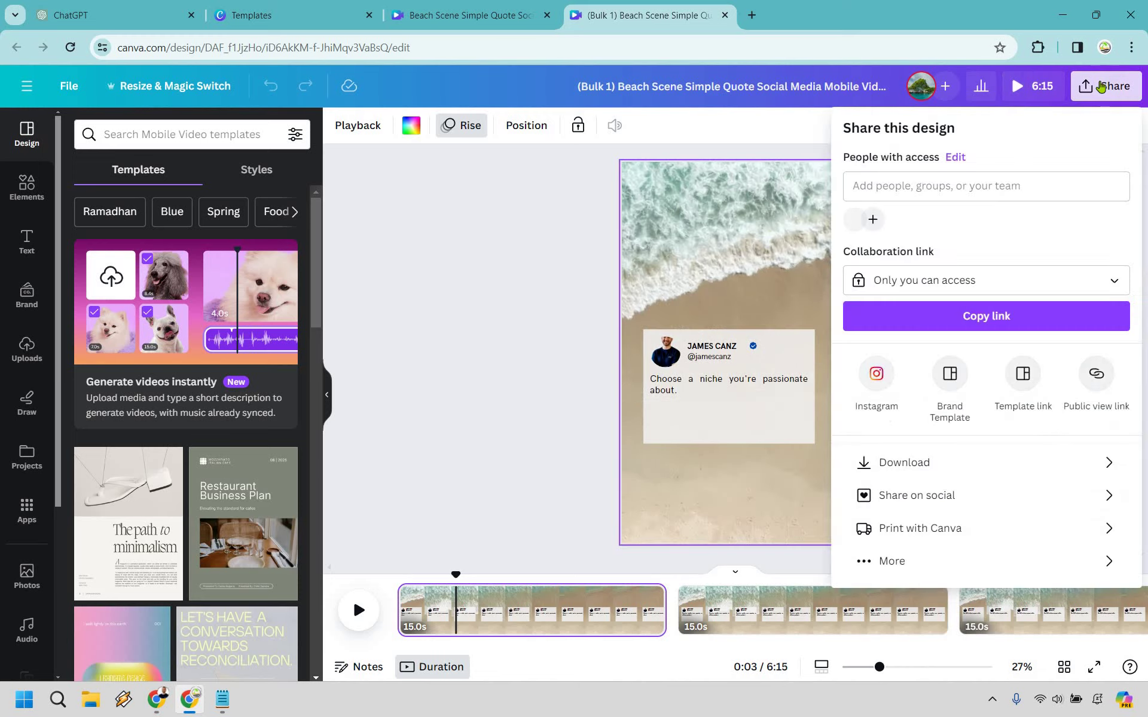
click(1002, 471)
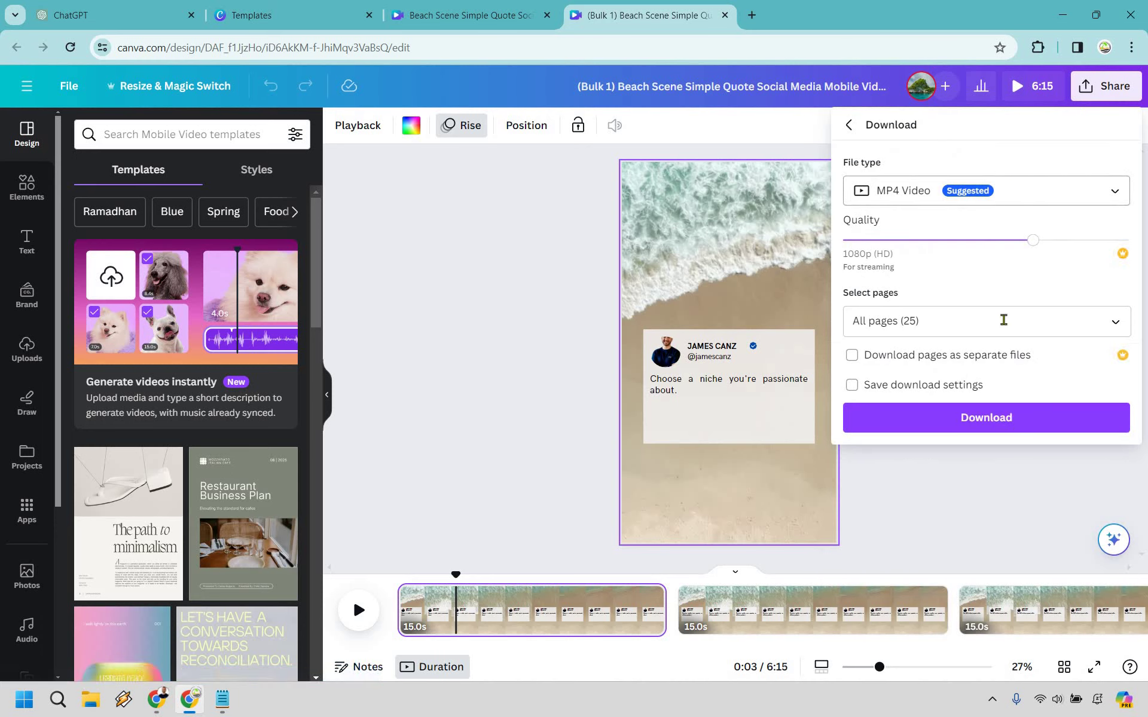
click(852, 357)
click(852, 357)
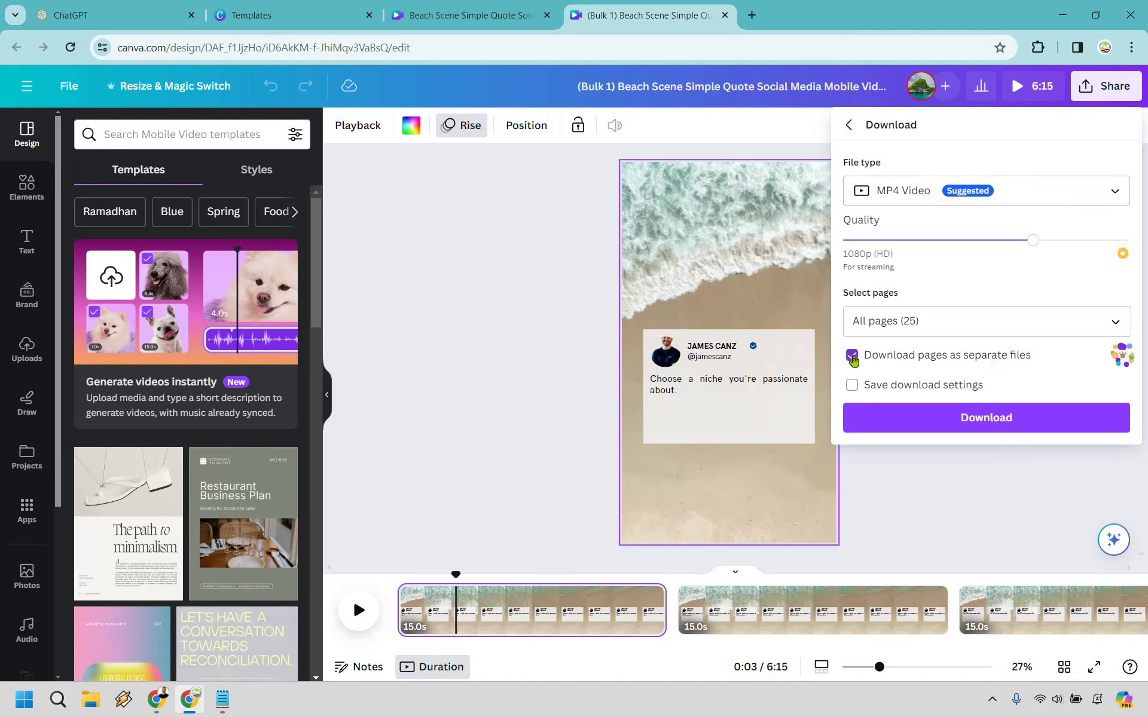